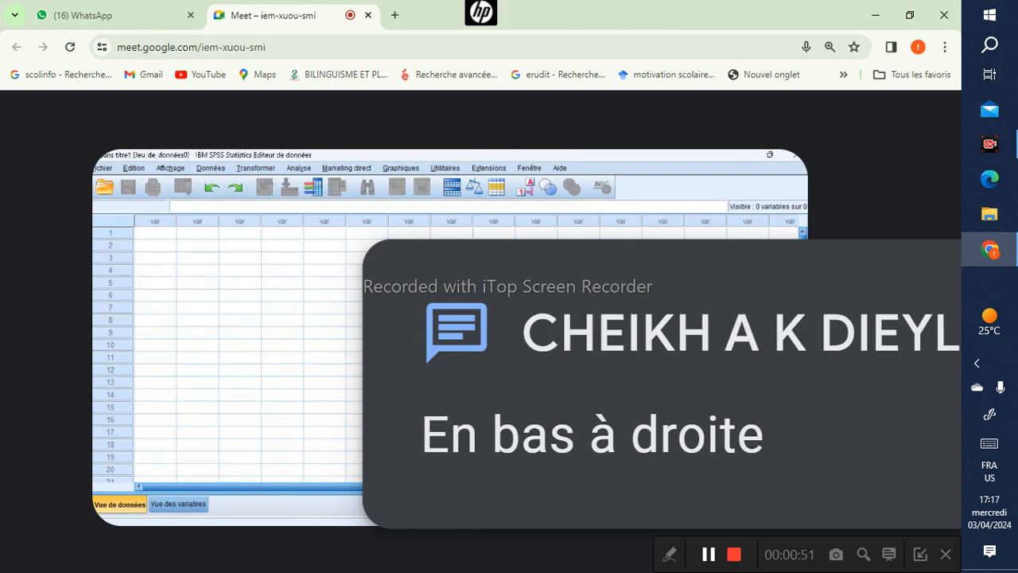
Switch from the data view to the variable definitions and name the first variable ID.
left_click(181, 505)
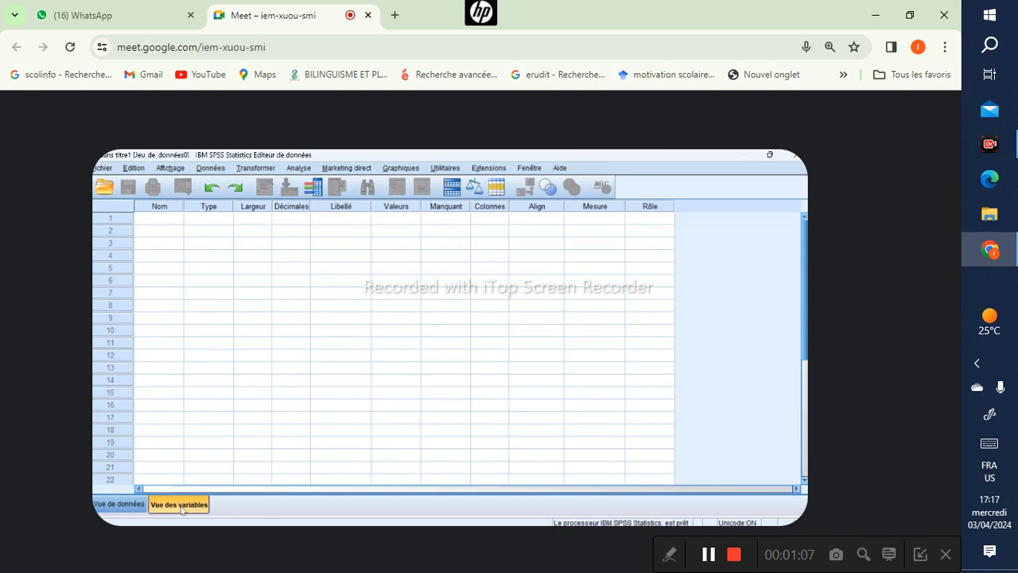
left_click(148, 219)
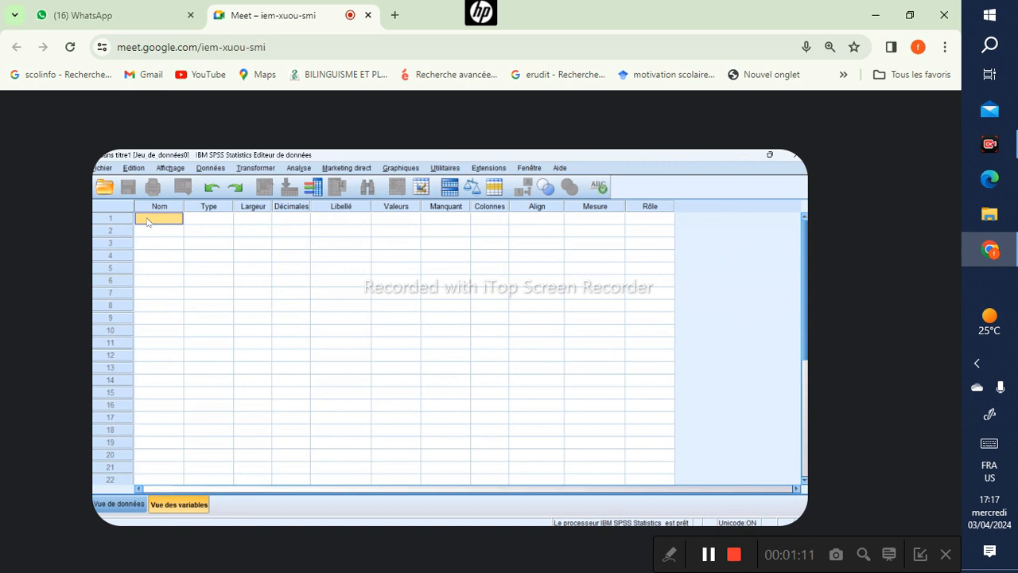
left_click(148, 216)
type("ID")
left_click(210, 219)
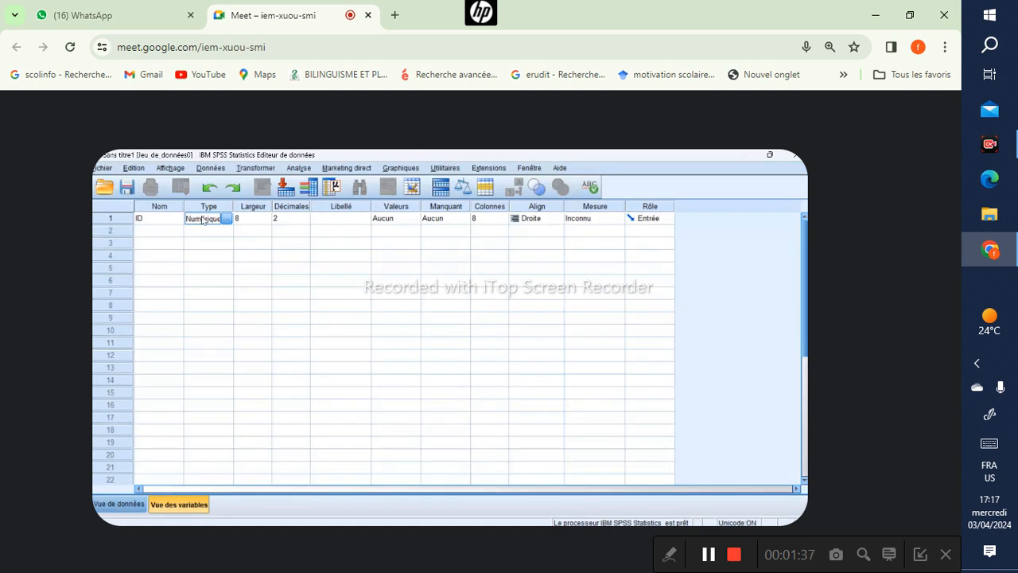
Label the ID variable "Identification des étudiants" and set its measure to Echelle.
left_click(324, 219)
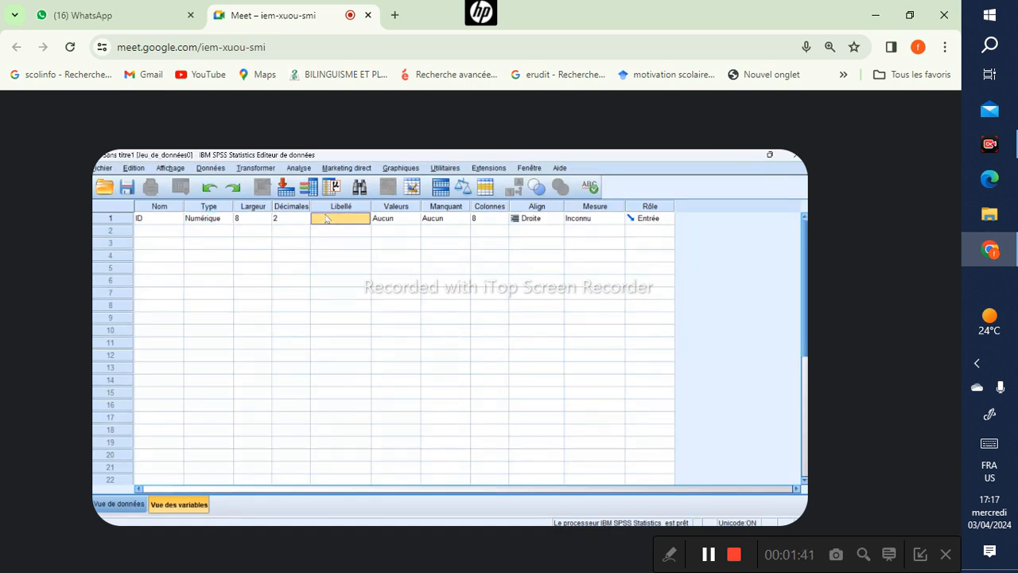
type("i")
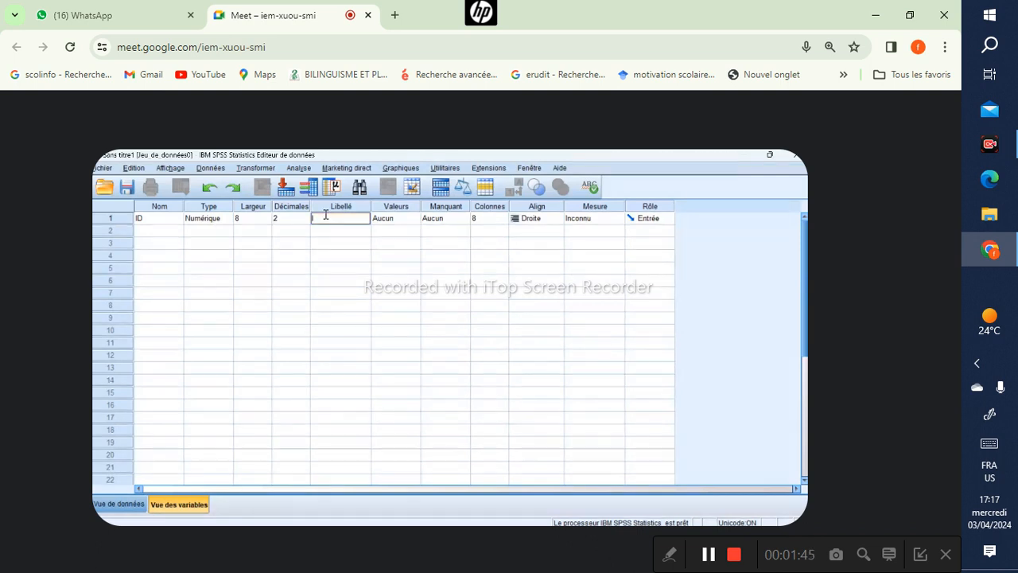
type("d")
type("entific")
type("ation des")
type(" étu")
type("diants")
left_click(601, 219)
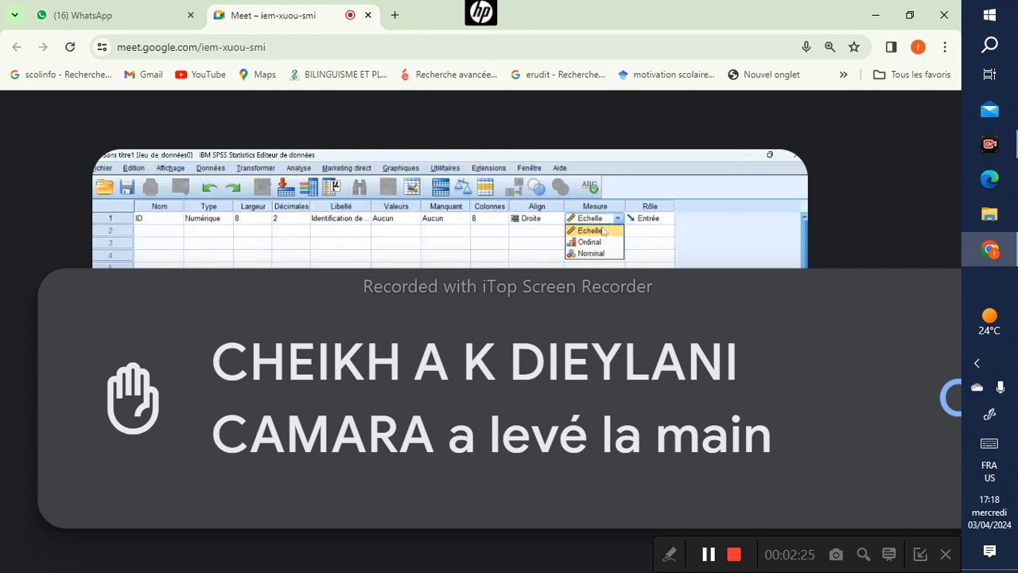
left_click(602, 231)
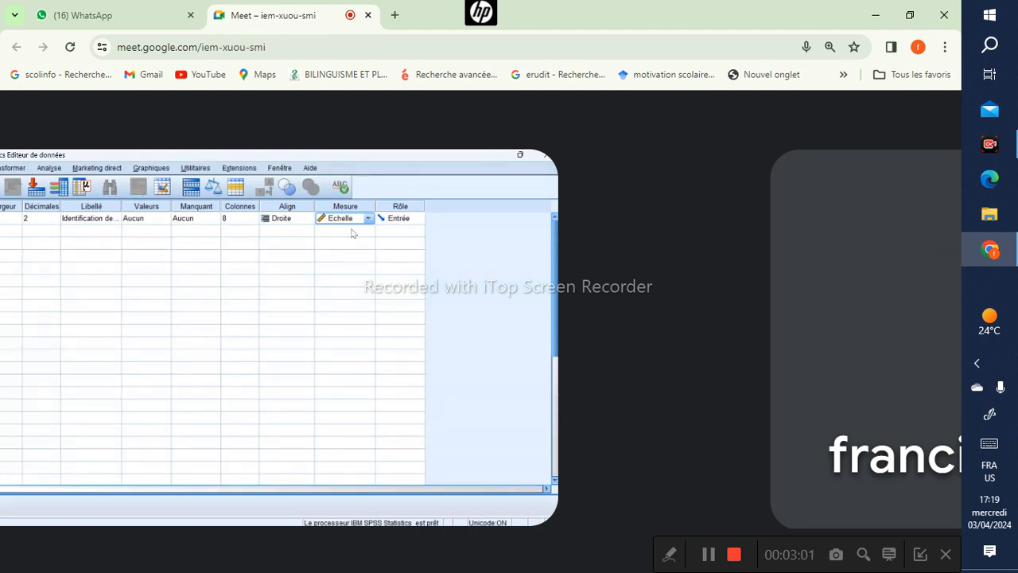
scroll(481, 334, "left", 3)
scroll(480, 329, "left", 1)
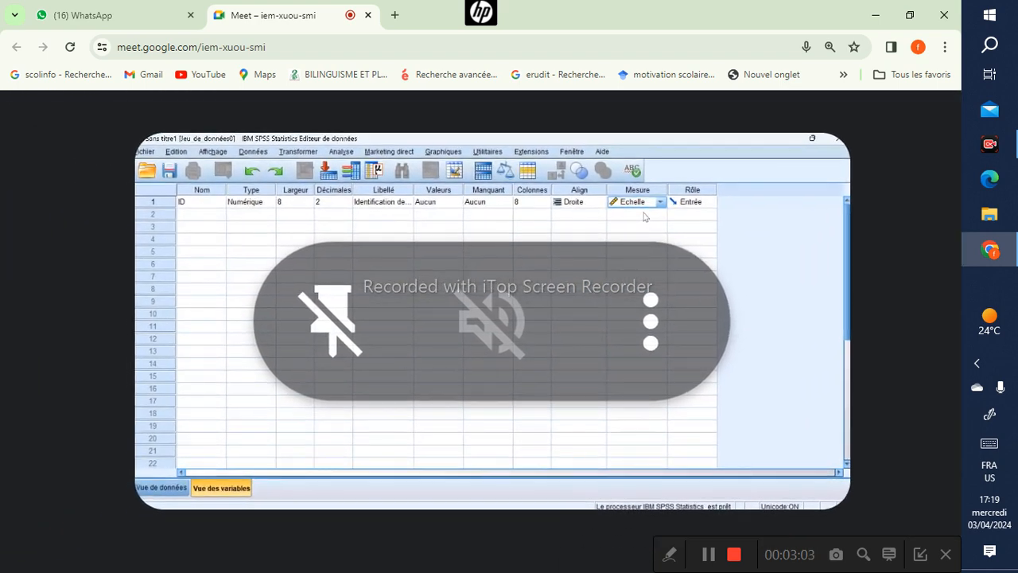
scroll(492, 321, "up", 1)
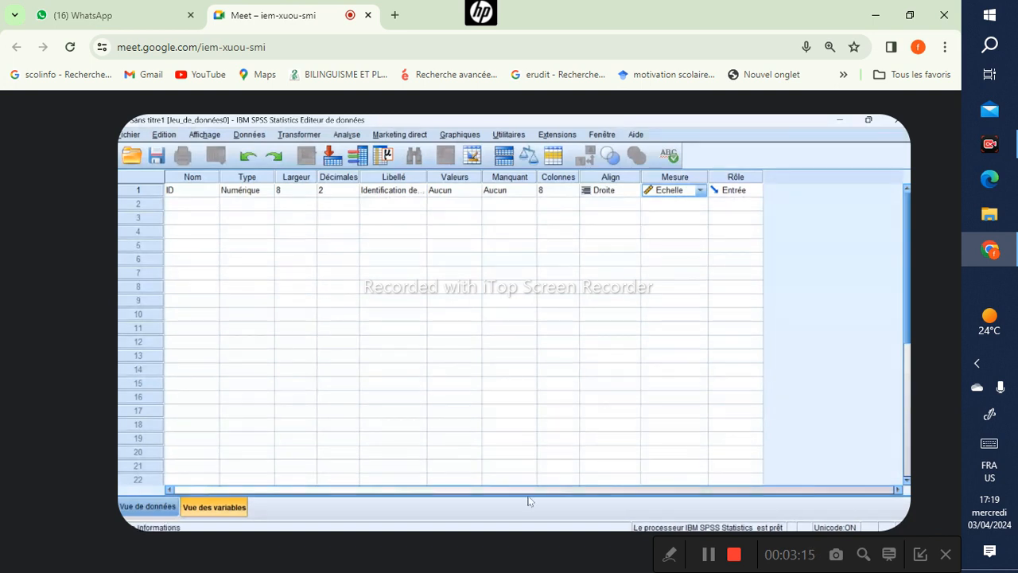
left_click(503, 499)
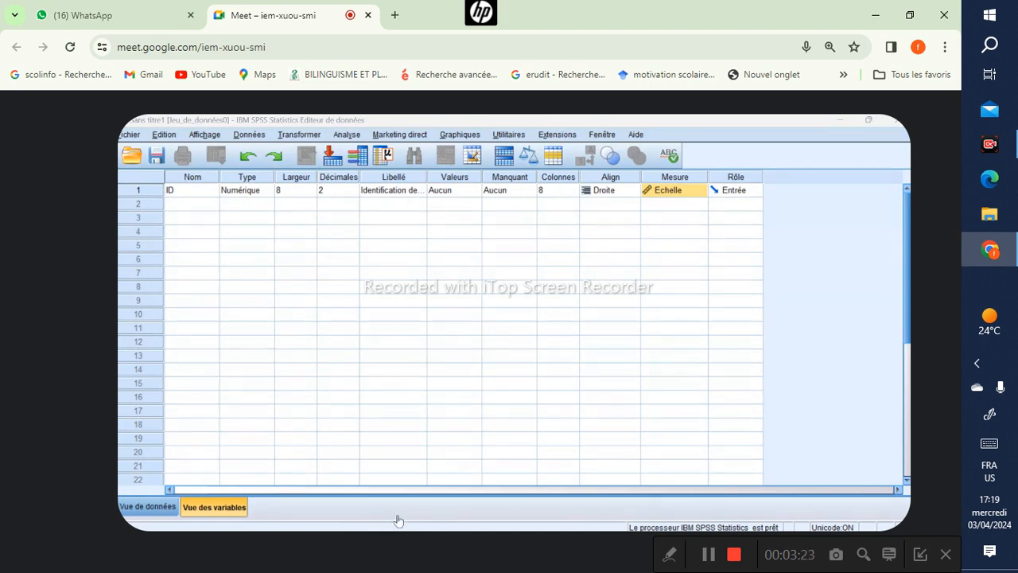
left_click(628, 499)
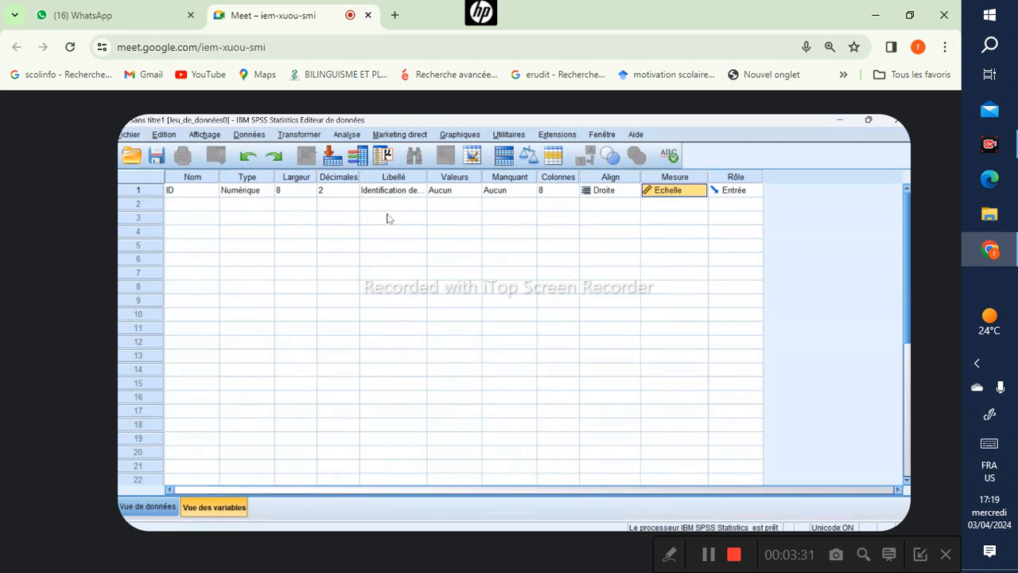
Add a second variable named Sexe below ID.
left_click(182, 205)
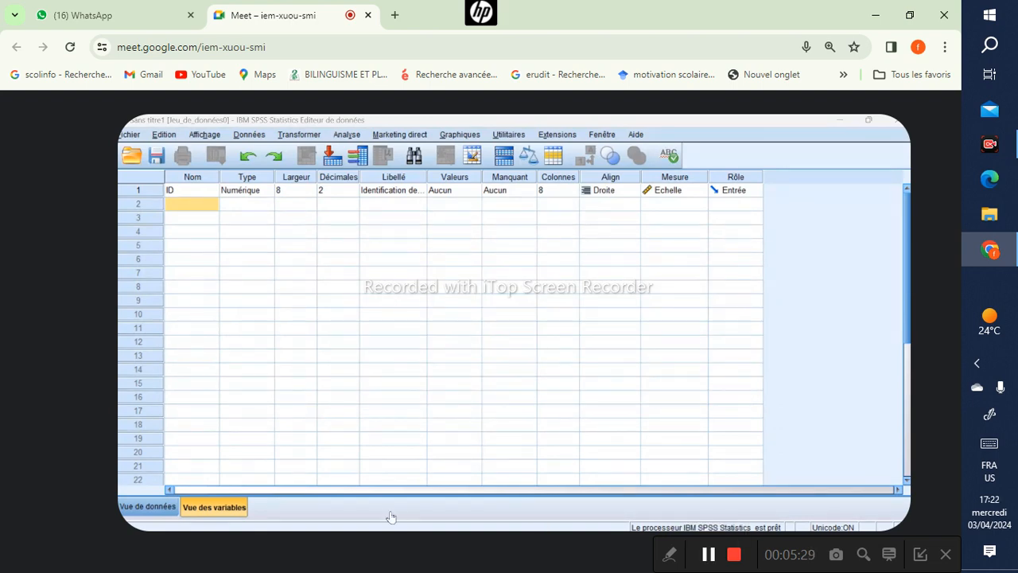
left_click(619, 502)
mouse_move(179, 192)
left_mouse_down()
mouse_move(171, 217)
mouse_move(174, 206)
left_mouse_up()
left_click(176, 204)
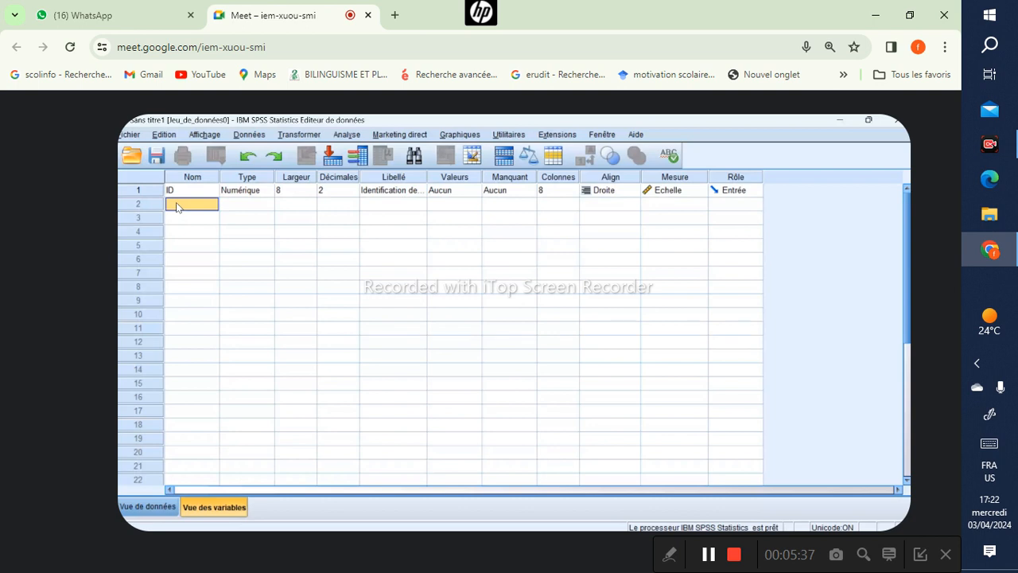
type("Sexe")
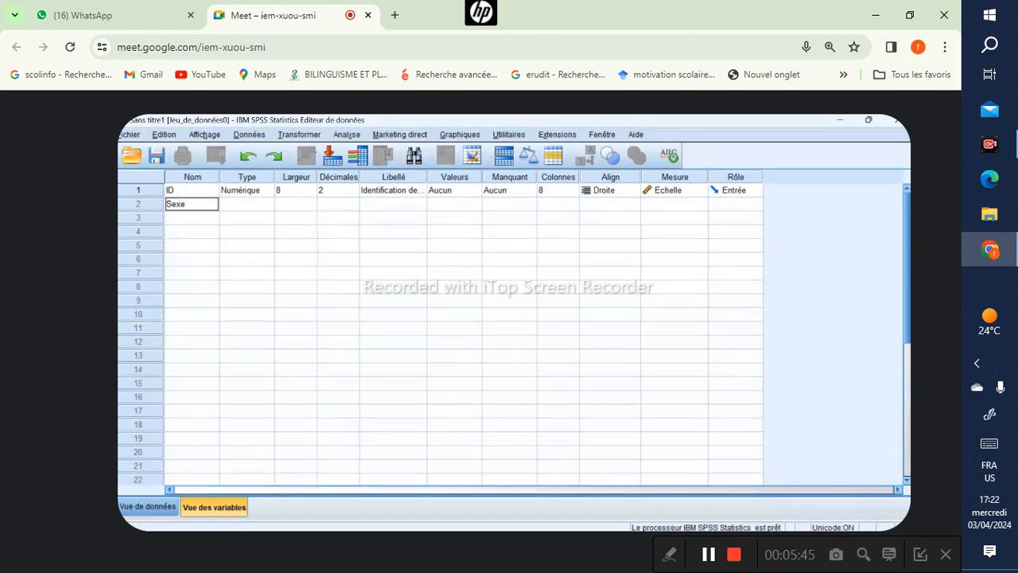
left_click(525, 503)
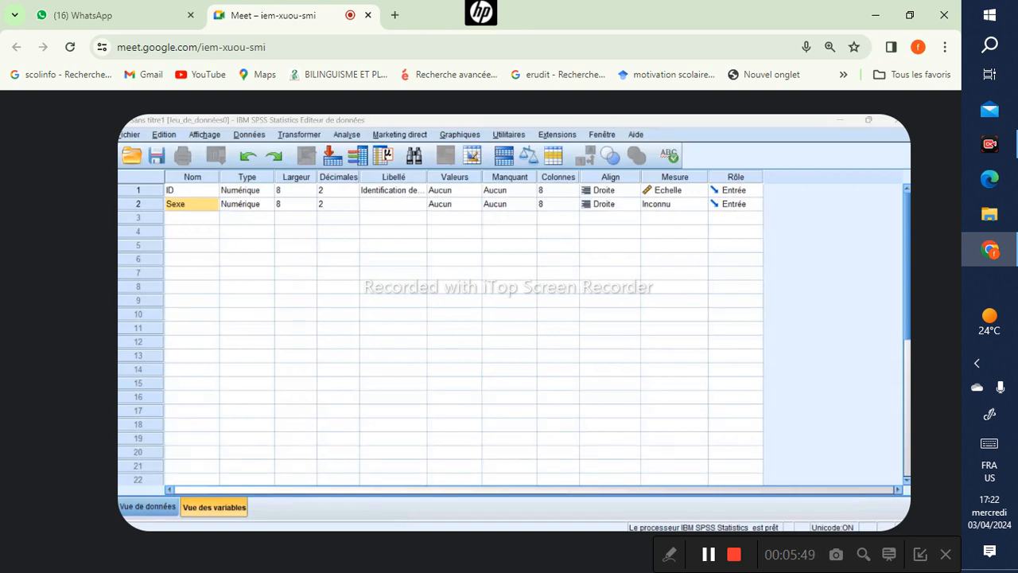
left_click(628, 506)
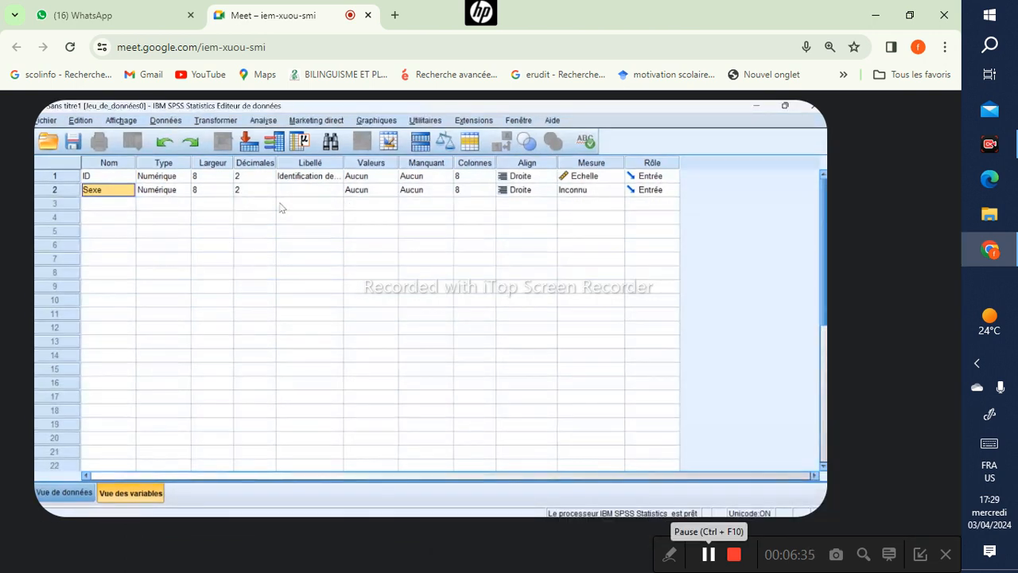
Label the Sexe variable "Sexe des étudiants".
left_click(288, 190)
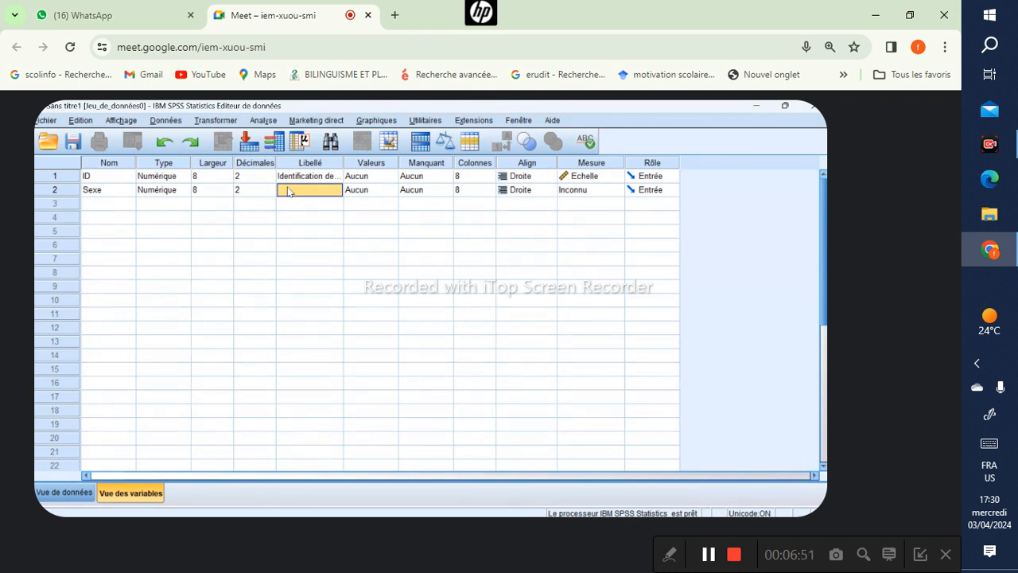
type("Se")
type("xe des")
type("étud")
type("iants")
left_click(374, 176)
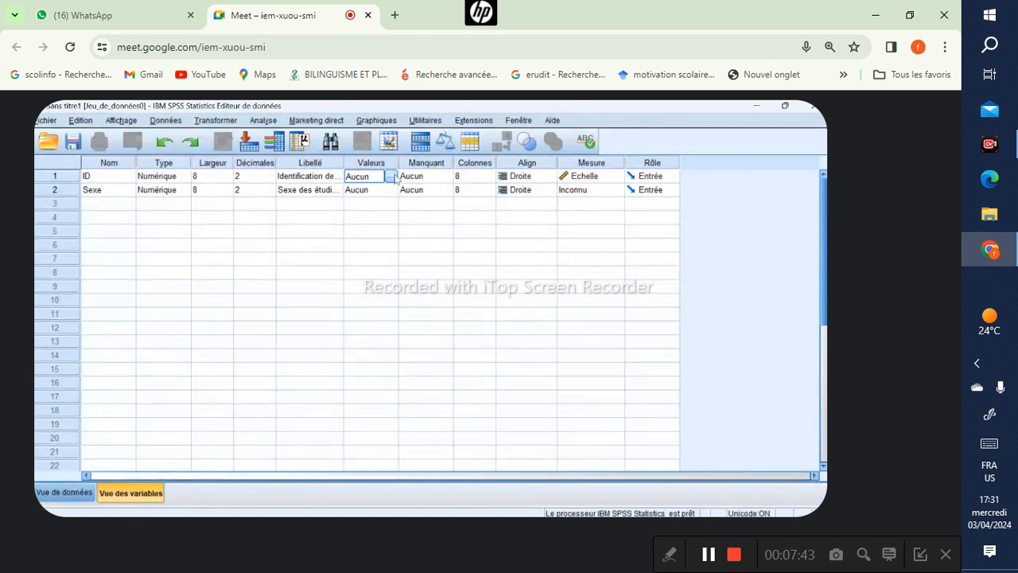
left_click(391, 177)
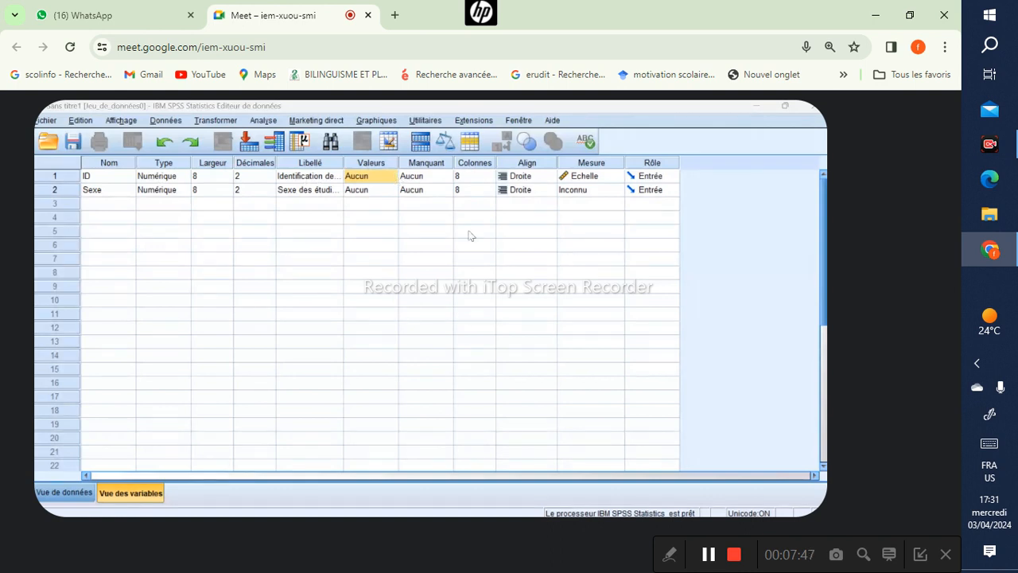
left_click(564, 224)
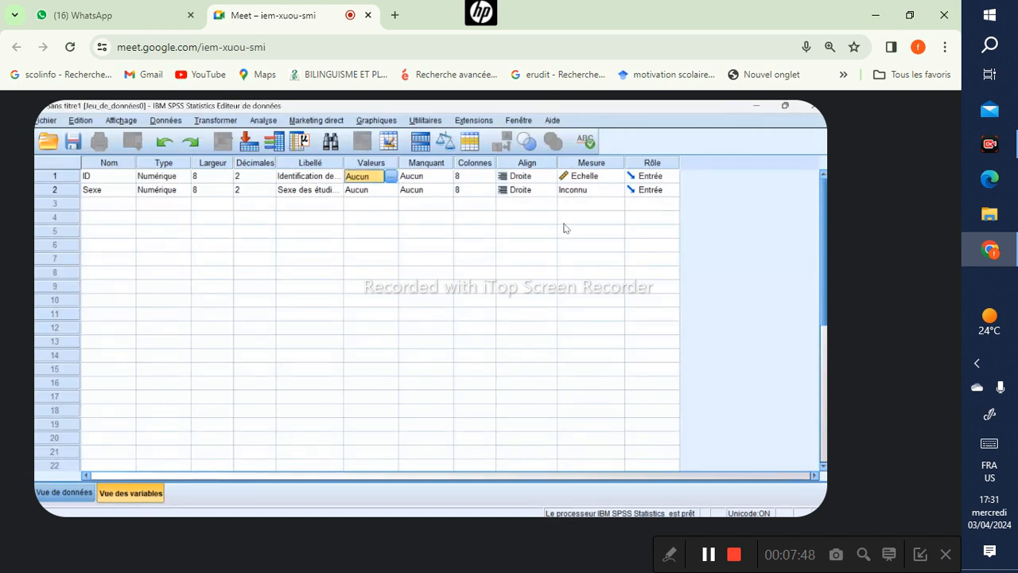
left_click(358, 192)
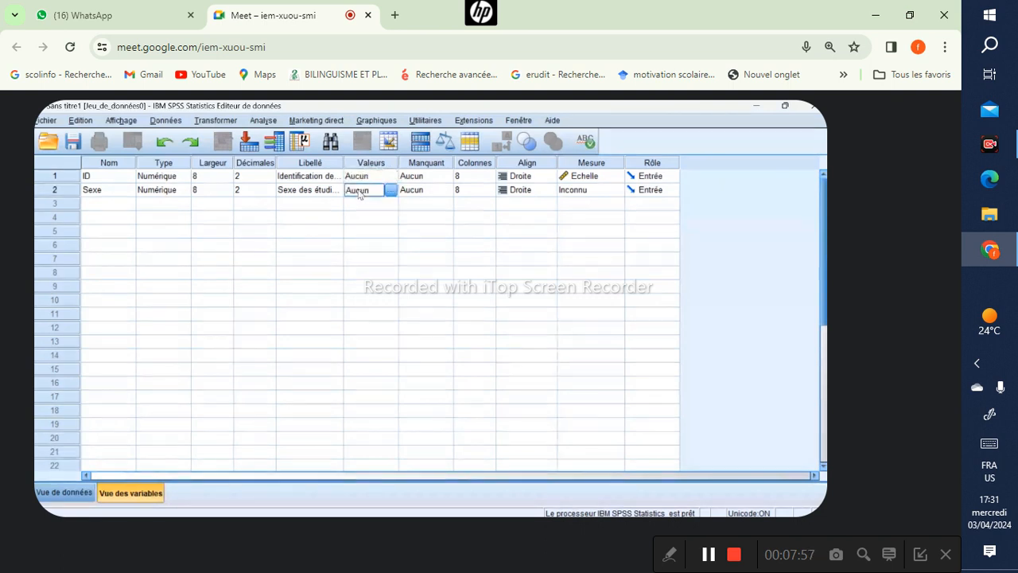
left_click(390, 190)
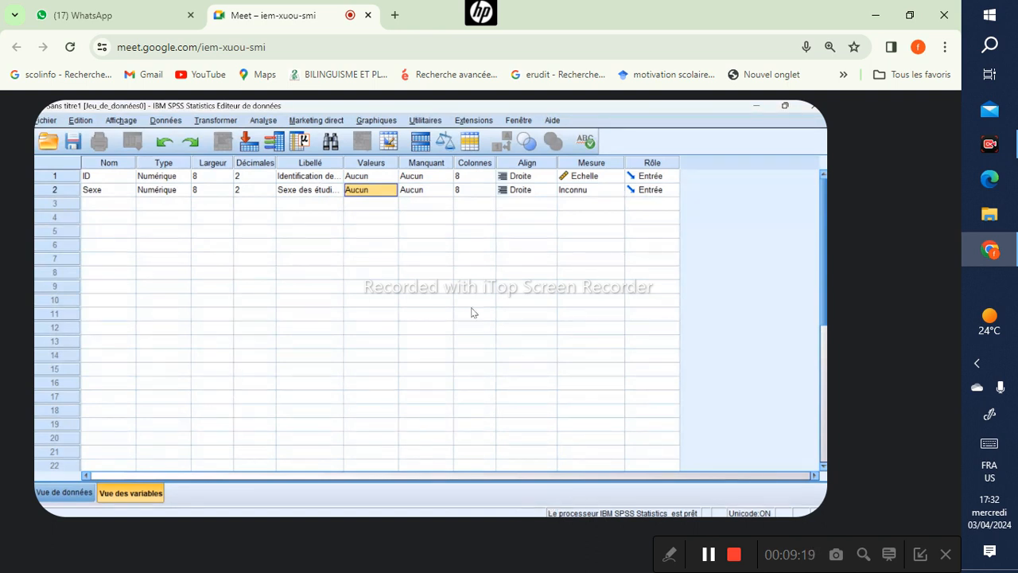
left_click(378, 191)
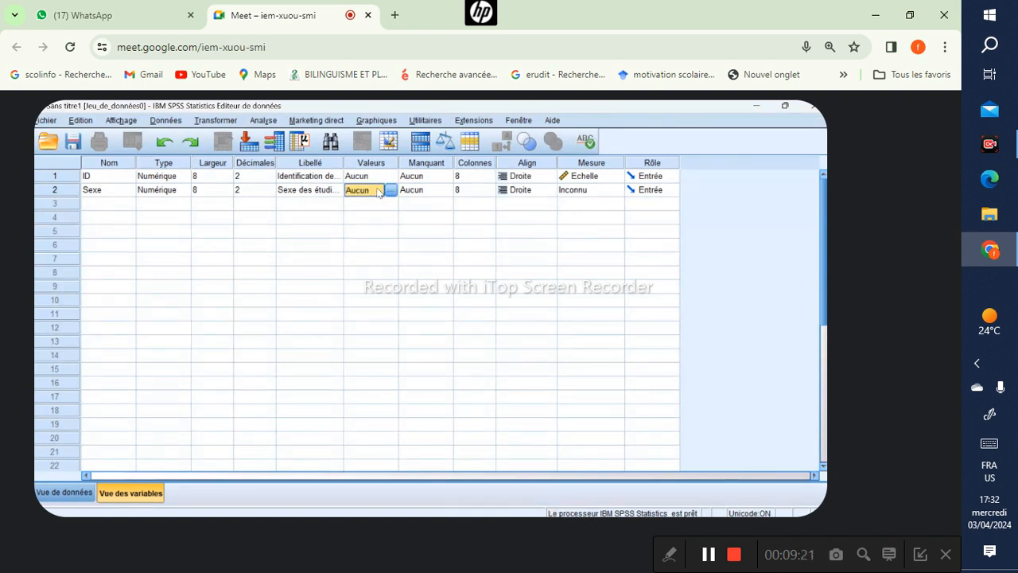
left_click(388, 191)
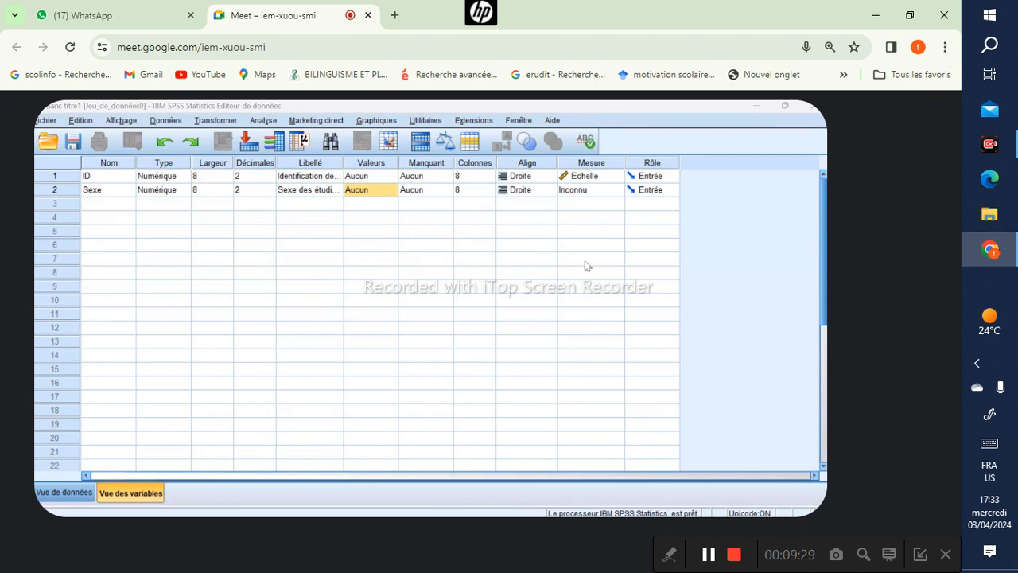
left_click(571, 224)
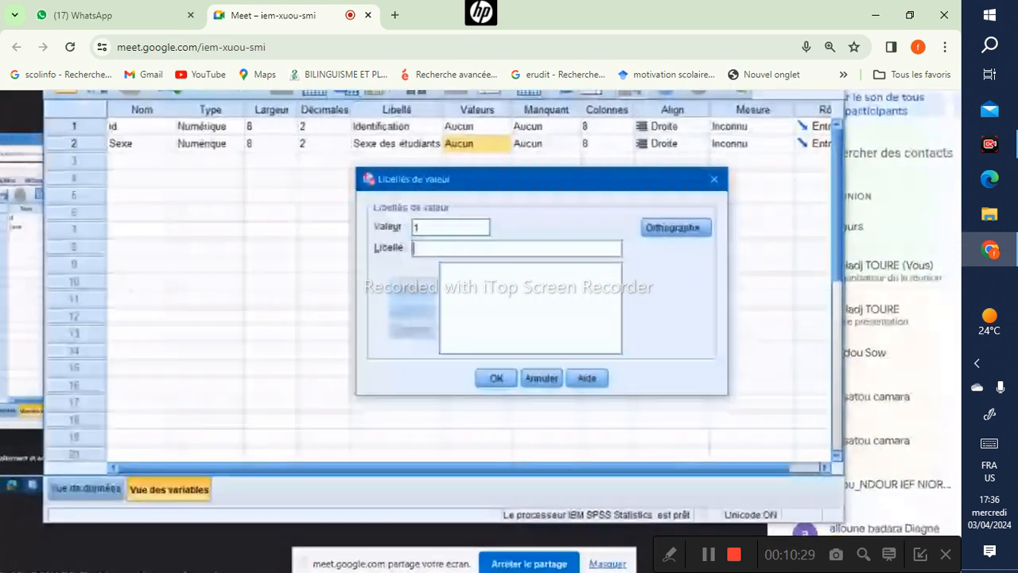
Add the value label 1 = "Femme" for Sexe and enter 2 as the next value to label.
type("Homm")
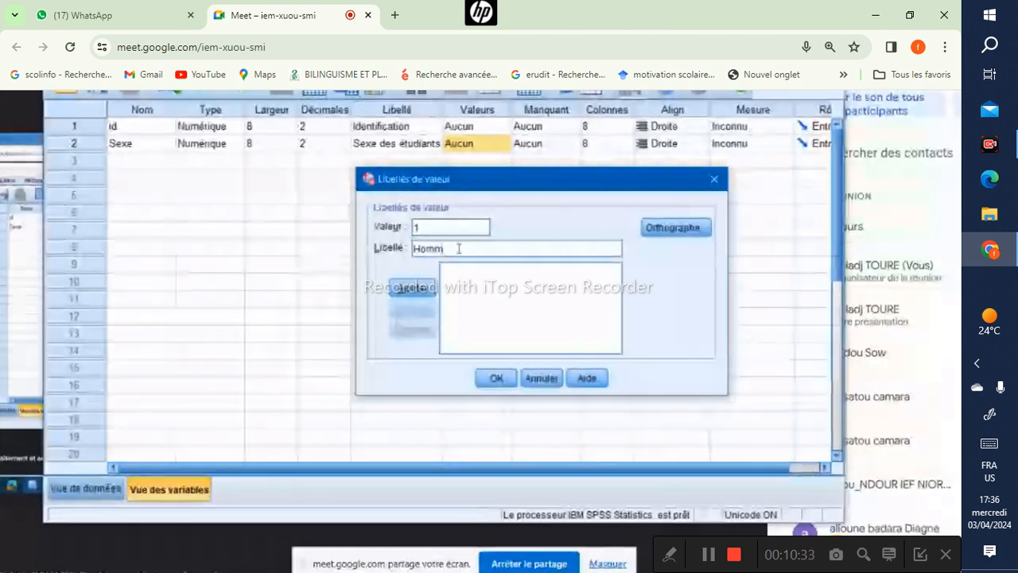
left_click_drag(409, 246, 356, 240)
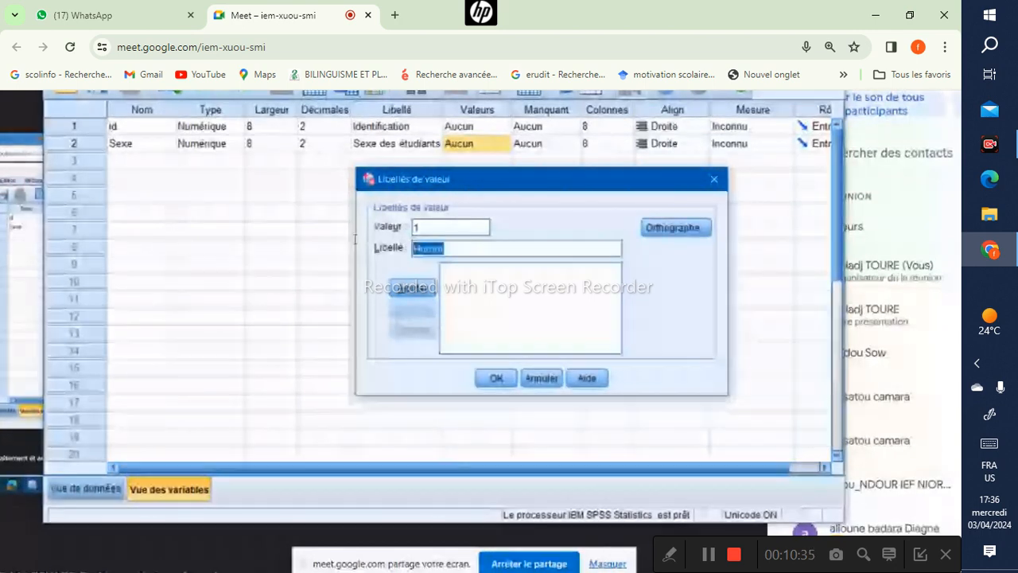
type("Famme")
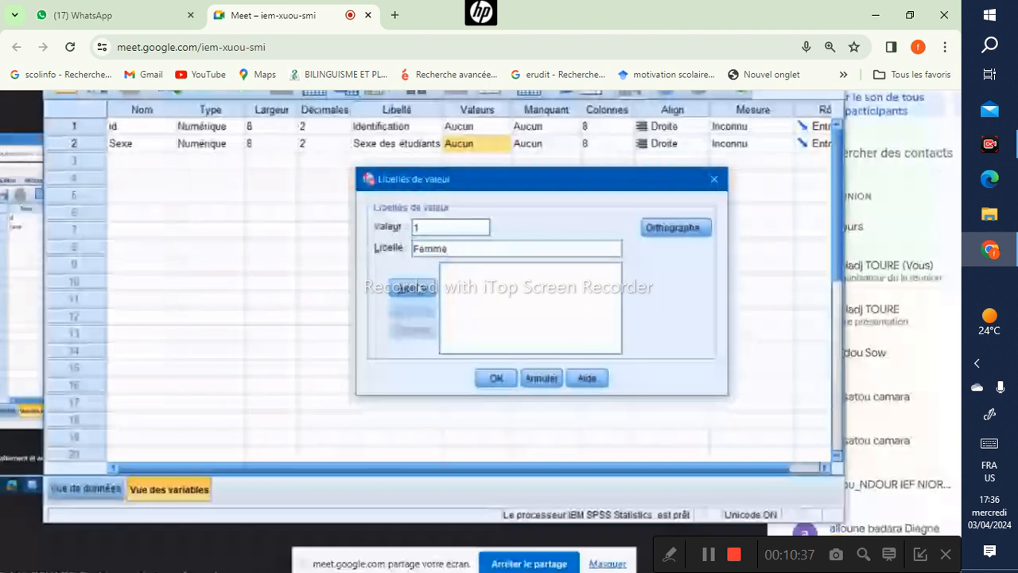
left_click(411, 291)
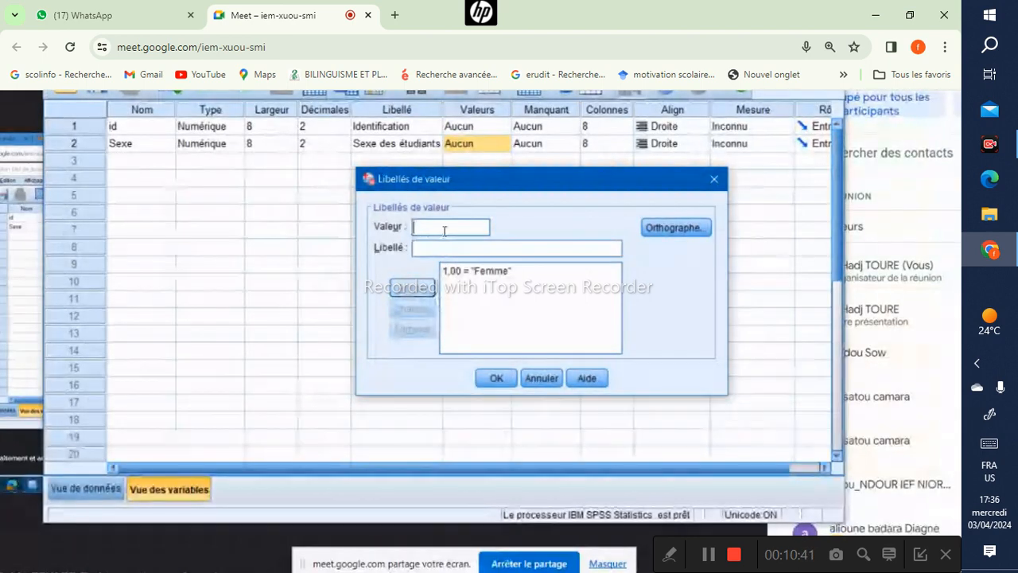
type("2")
left_click(422, 249)
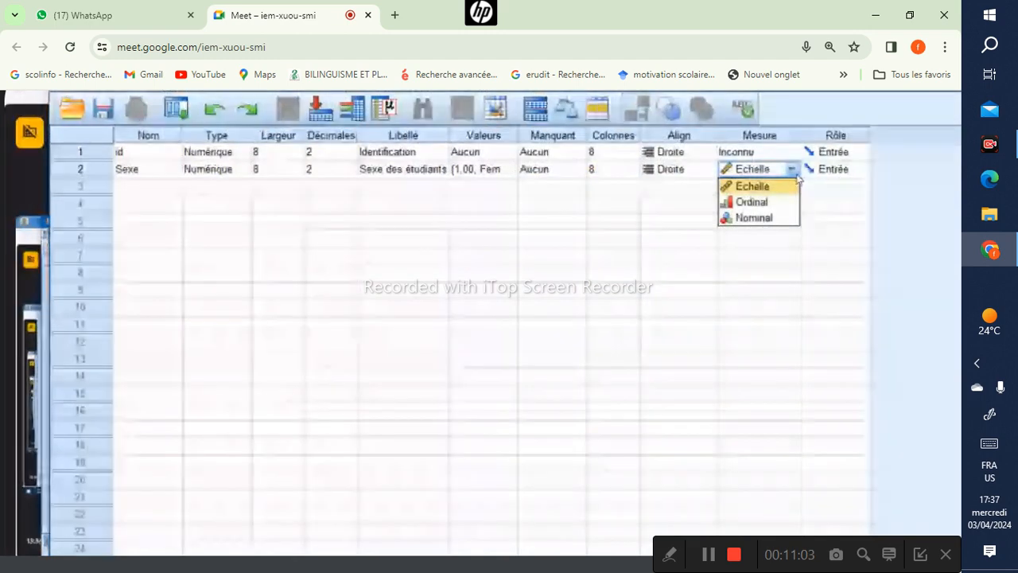
Set the measure of the Sexe variable to Nominal.
left_click(773, 218)
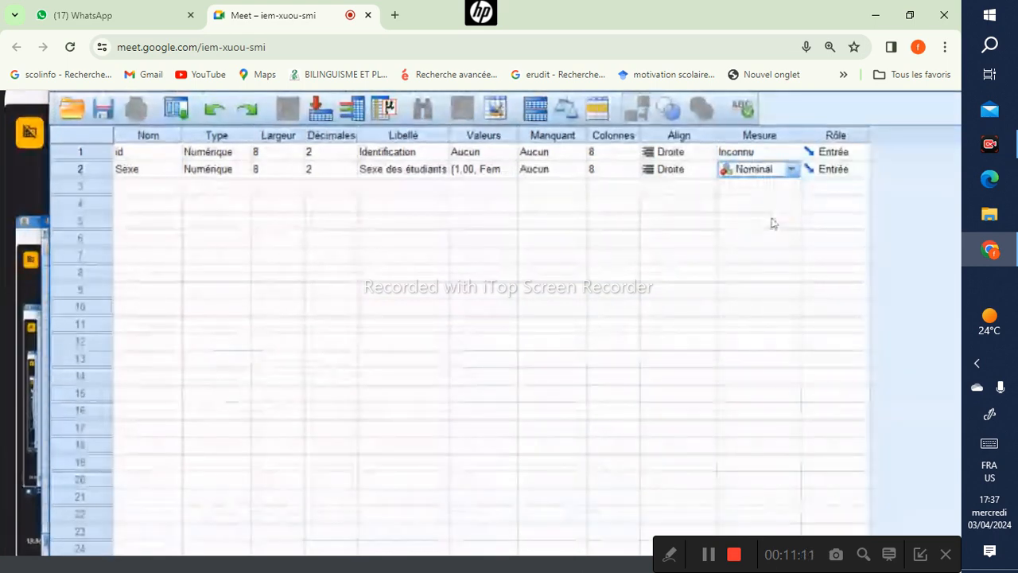
Add a third variable named Note and label it "Notes des étudiants".
left_click(156, 188)
type("Note")
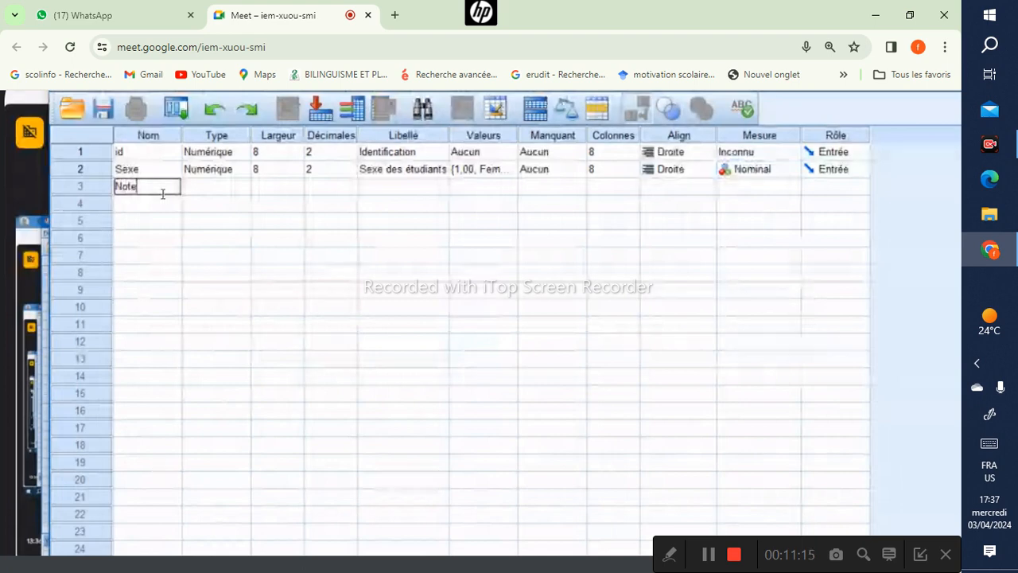
left_click(400, 186)
type("No")
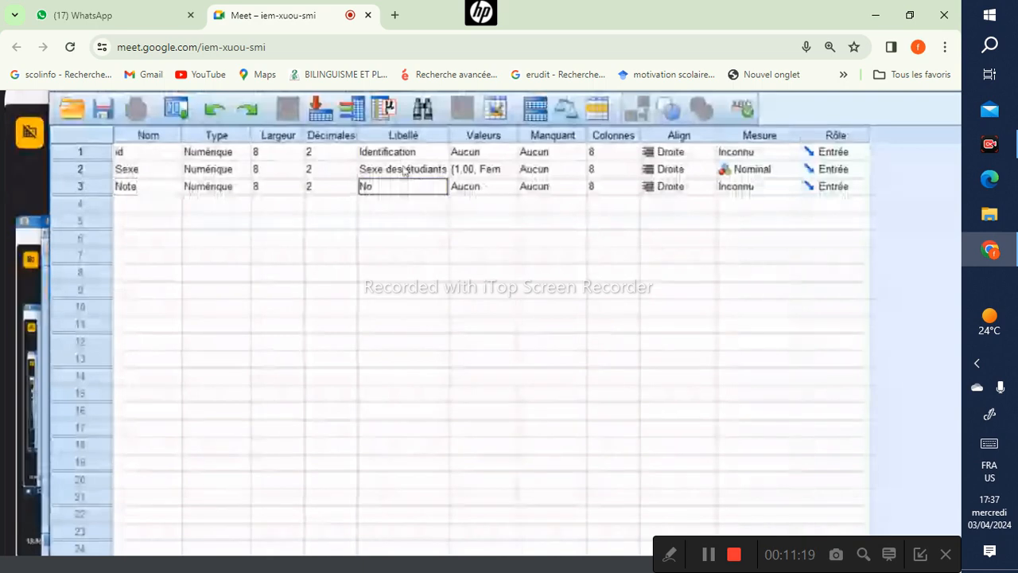
type("tes des")
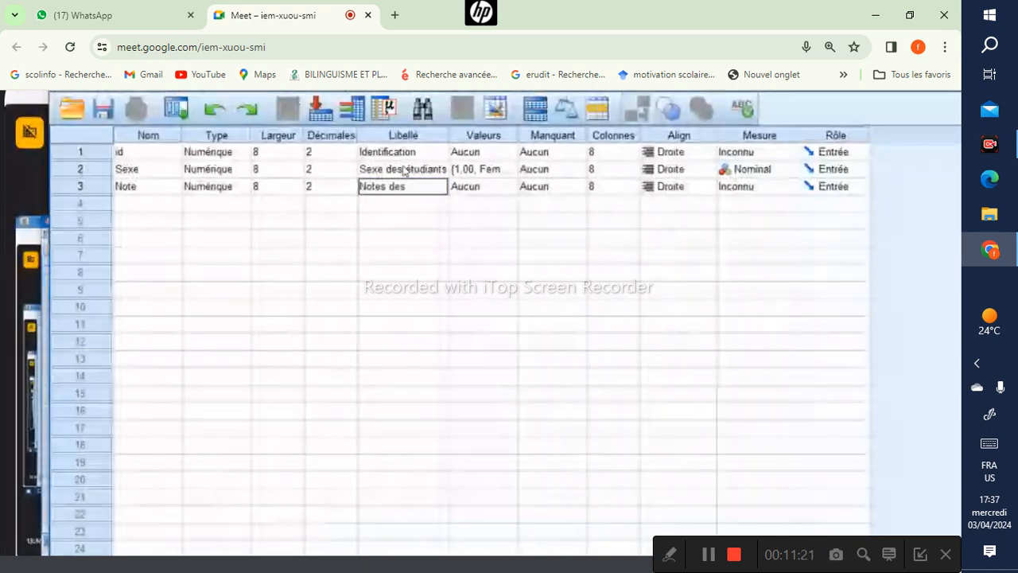
type(" étudiants")
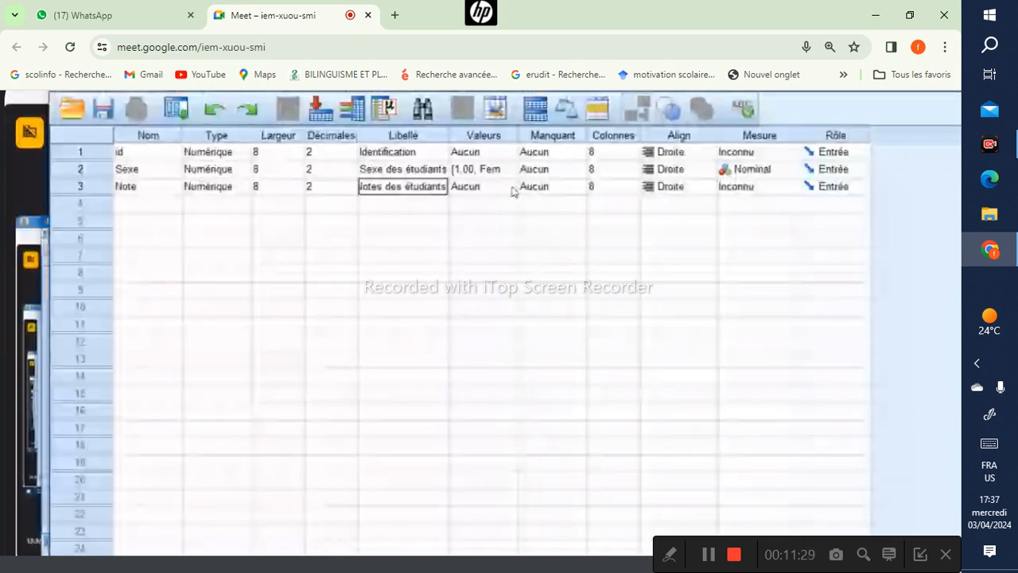
Set the measure of the Note variable to Echelle.
left_click(791, 189)
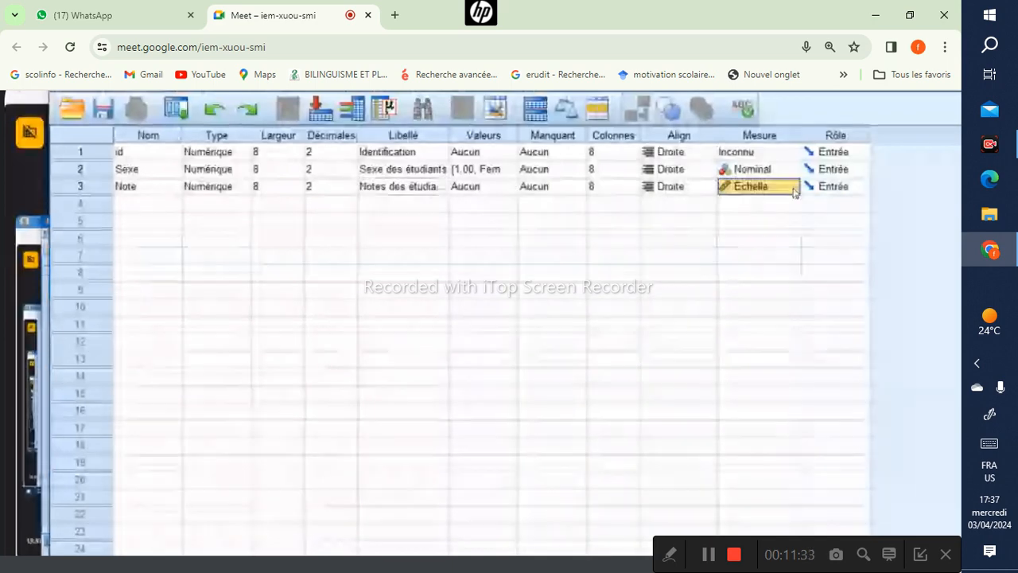
left_click(793, 188)
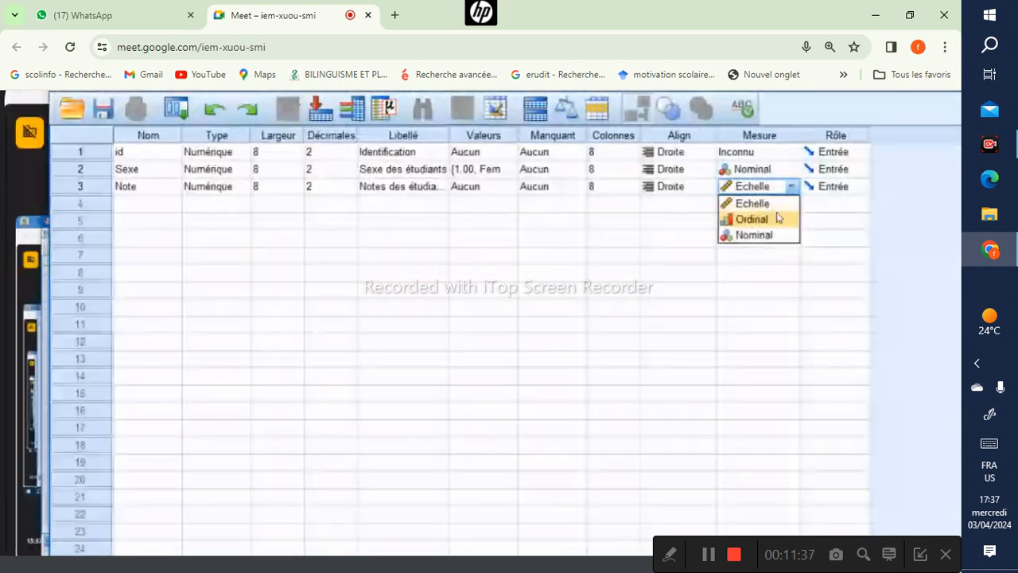
left_click(753, 204)
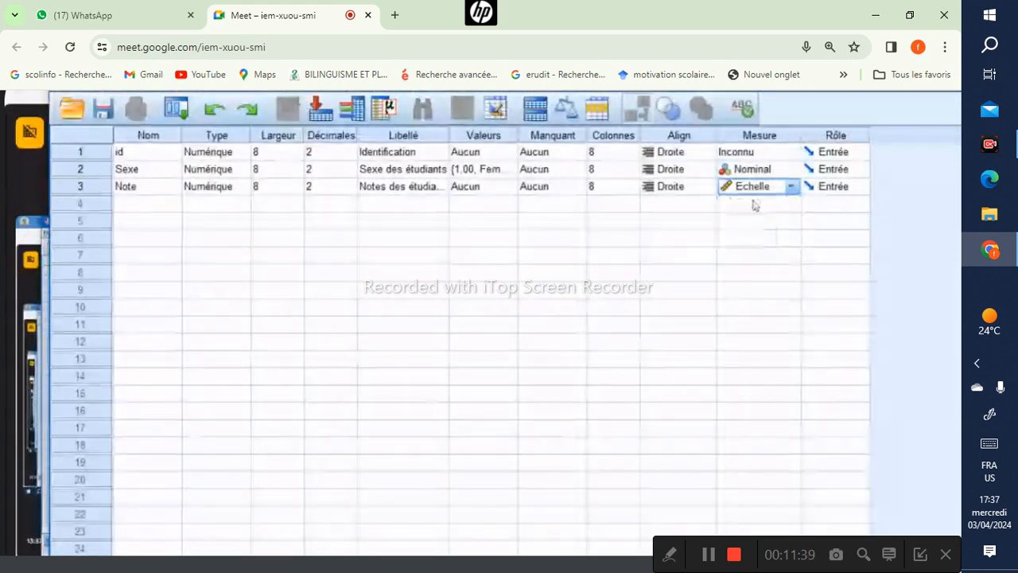
Add a fourth variable named Niveau and label it "Niveau de scolarité désiré".
left_click(150, 204)
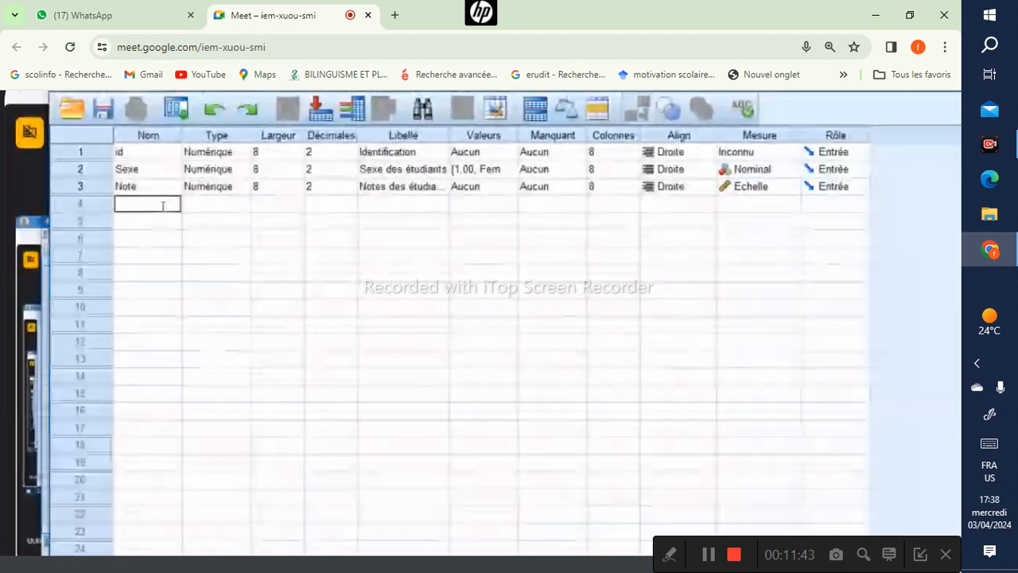
type("Niveau")
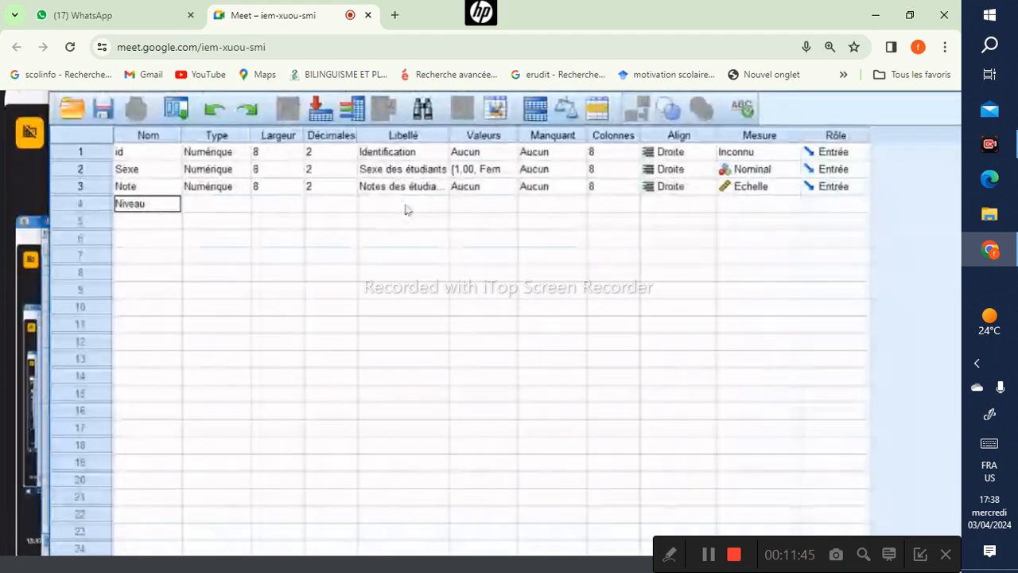
left_click(419, 201)
type("Niveau d")
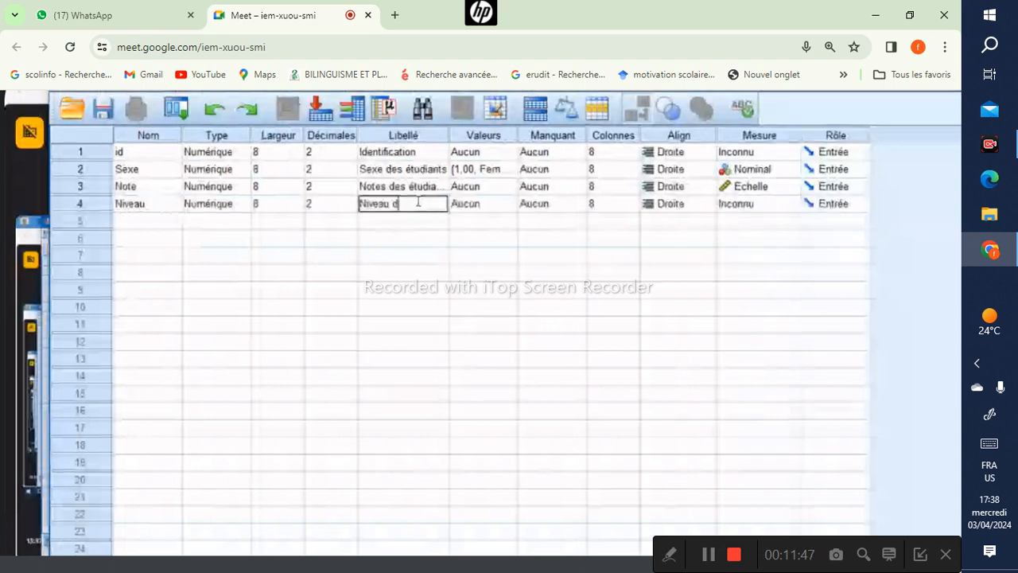
type("e scolar")
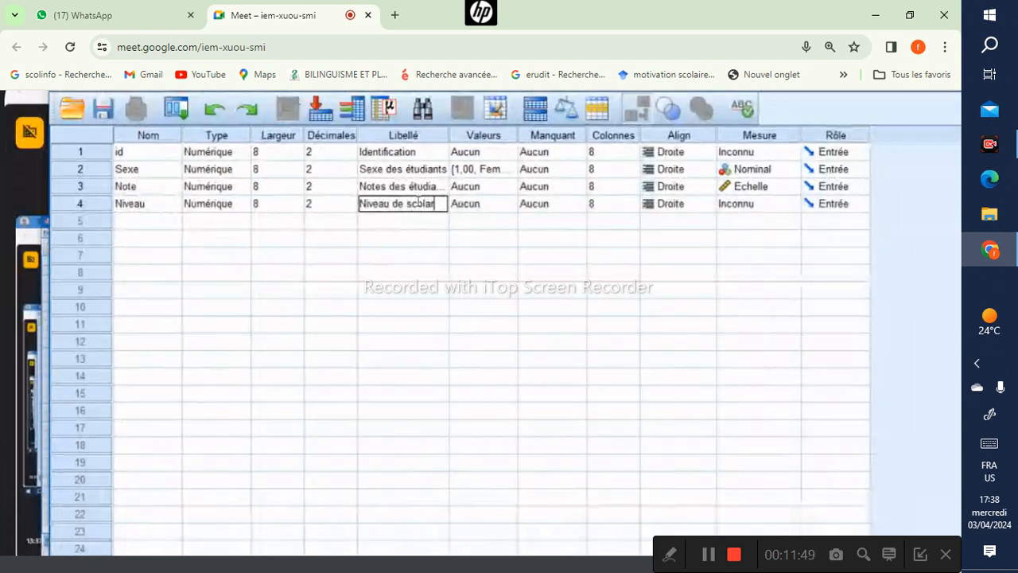
type("ité désiré")
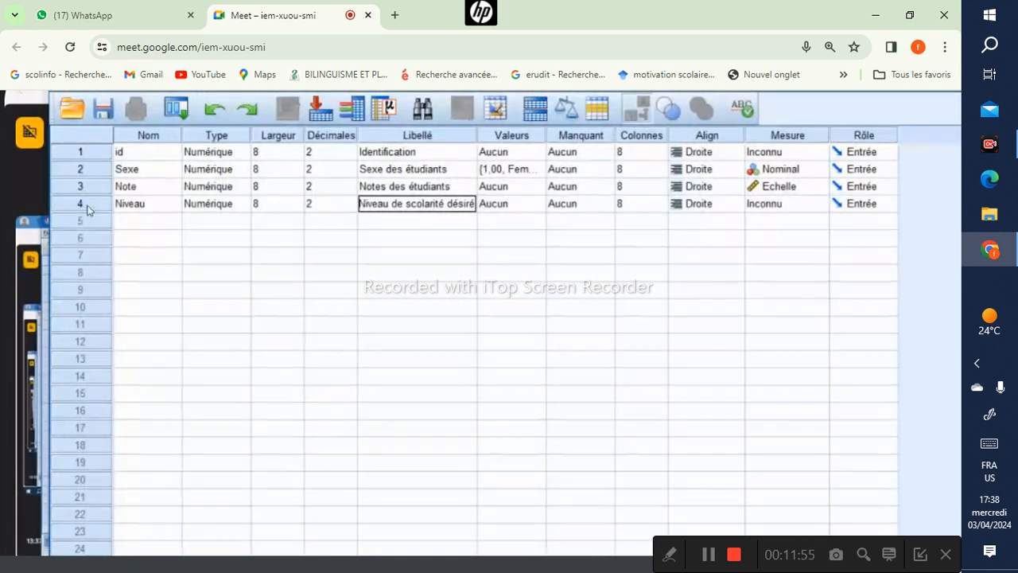
left_click(179, 211)
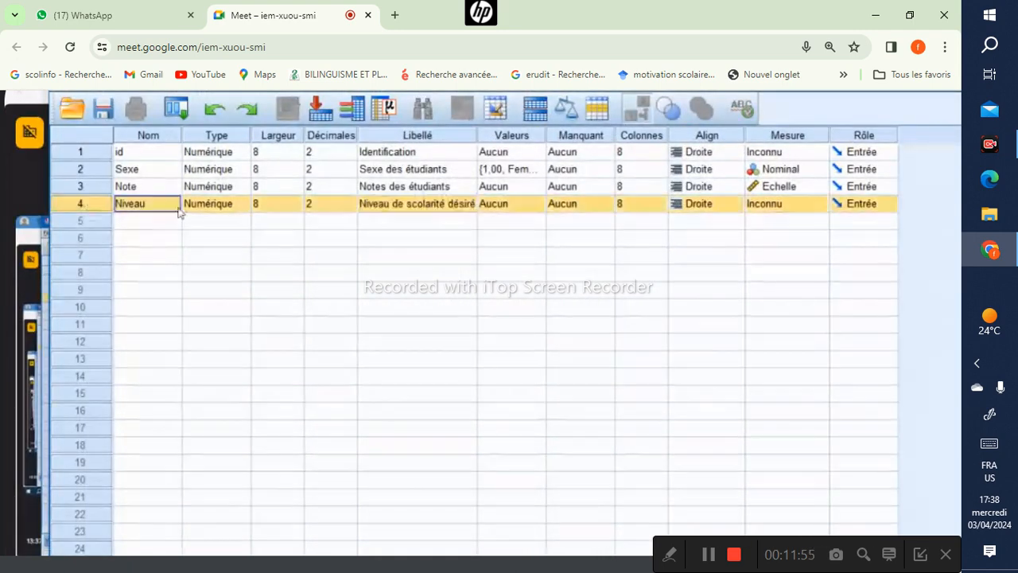
Open the value labels of the Niveau variable and add 1 = "L3".
left_click(504, 204)
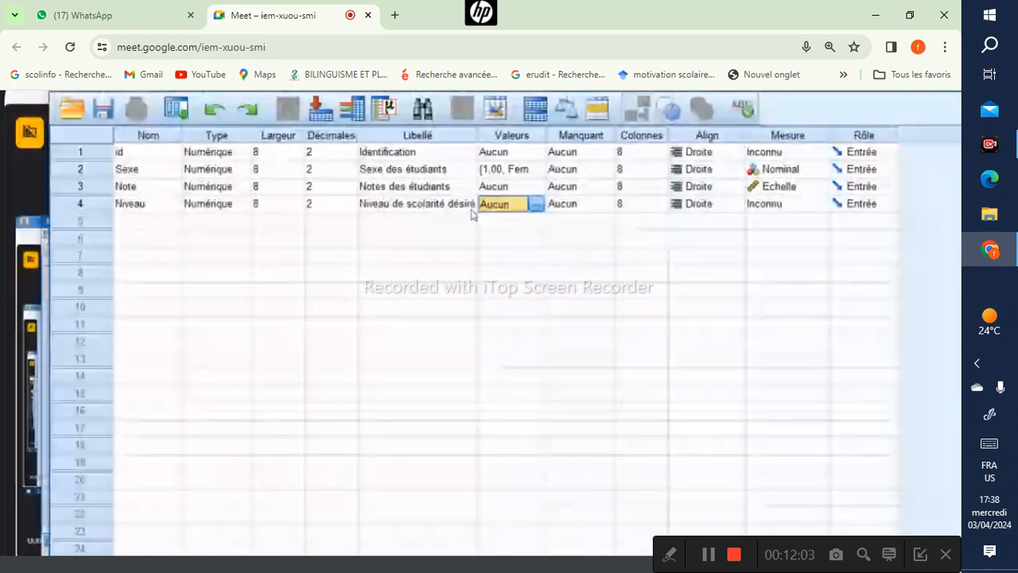
left_click(538, 205)
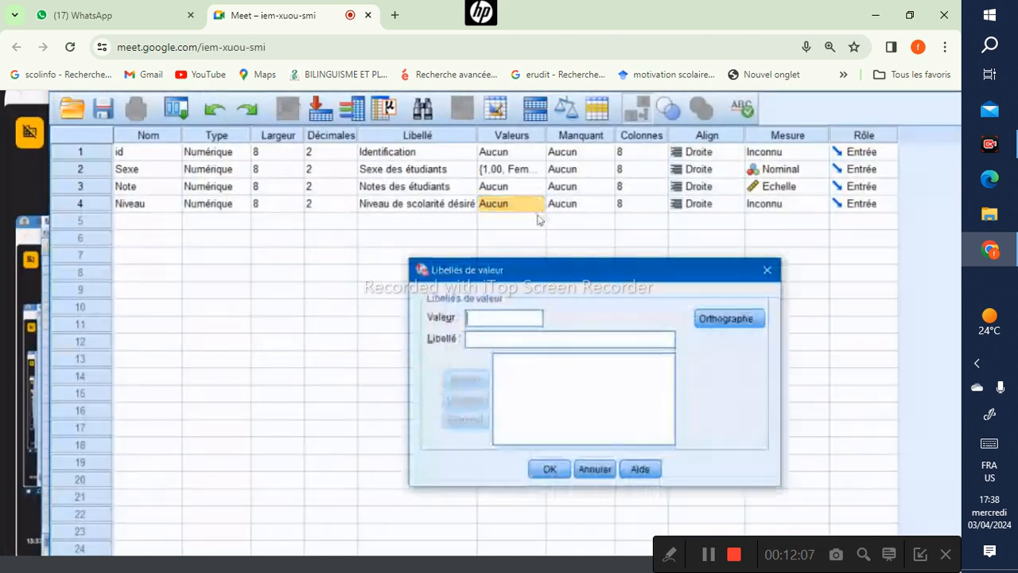
left_click_drag(552, 271, 500, 241)
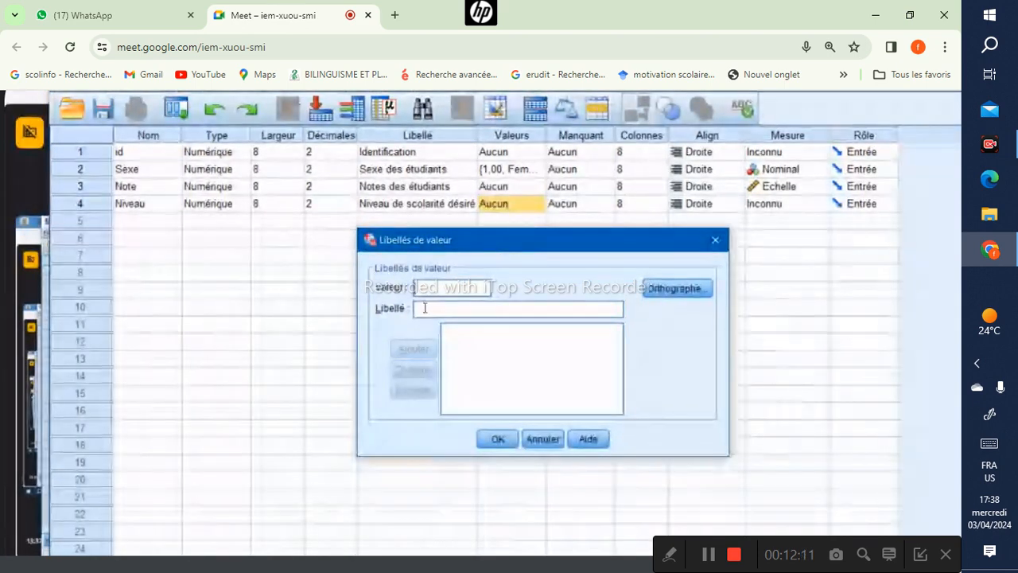
type("1")
left_click(425, 309)
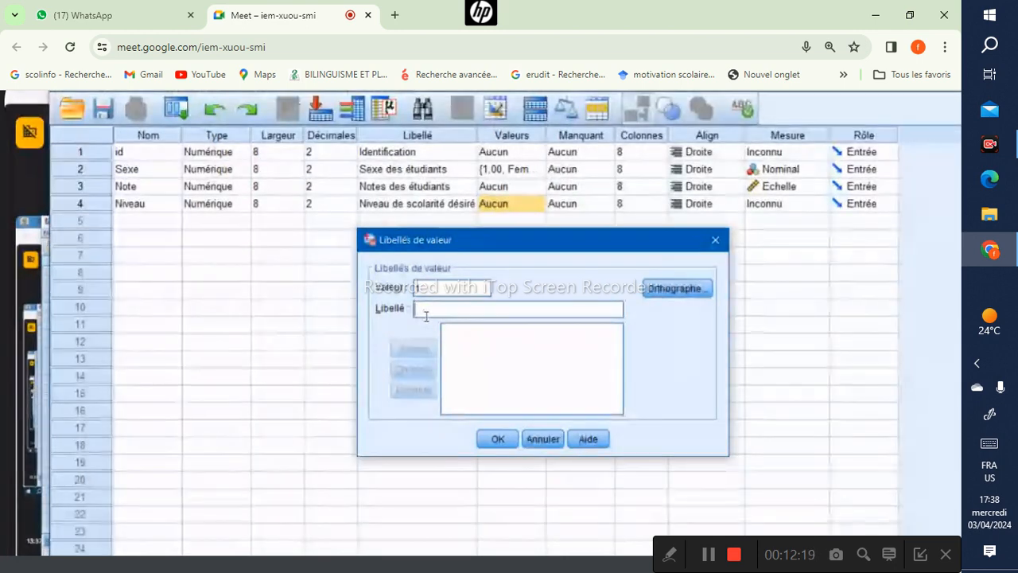
type("L3")
left_click(413, 349)
Add the value labels 2 = "Master2" and 3 = "Doctorat" for Niveau.
type("2")
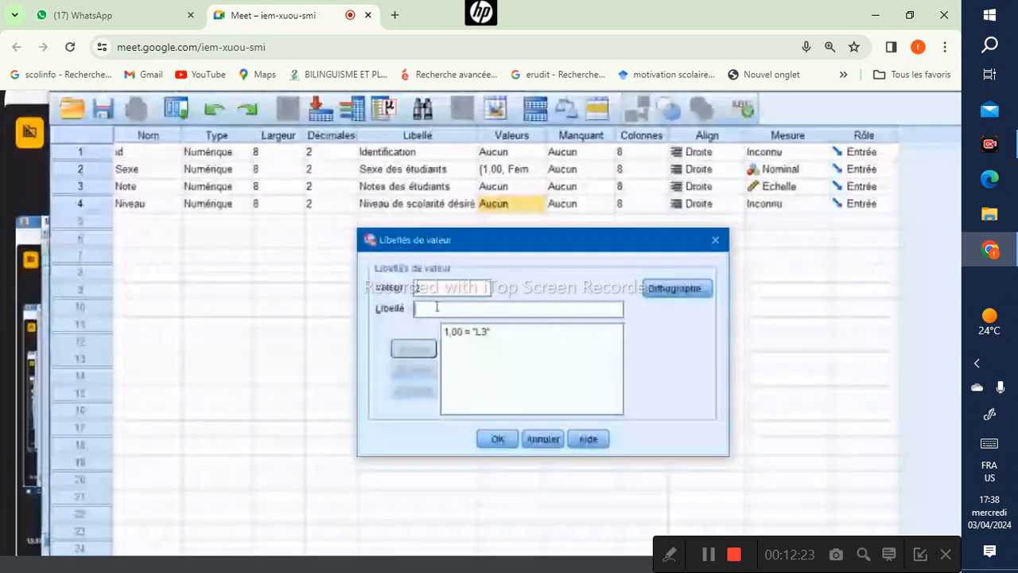
type("Master")
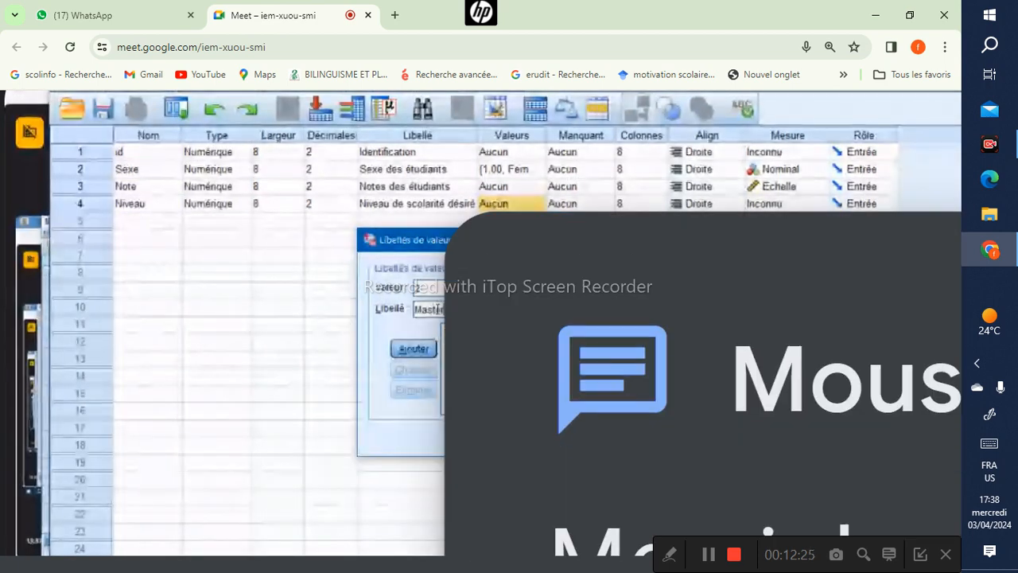
left_click(414, 352)
type("3")
left_click(423, 309)
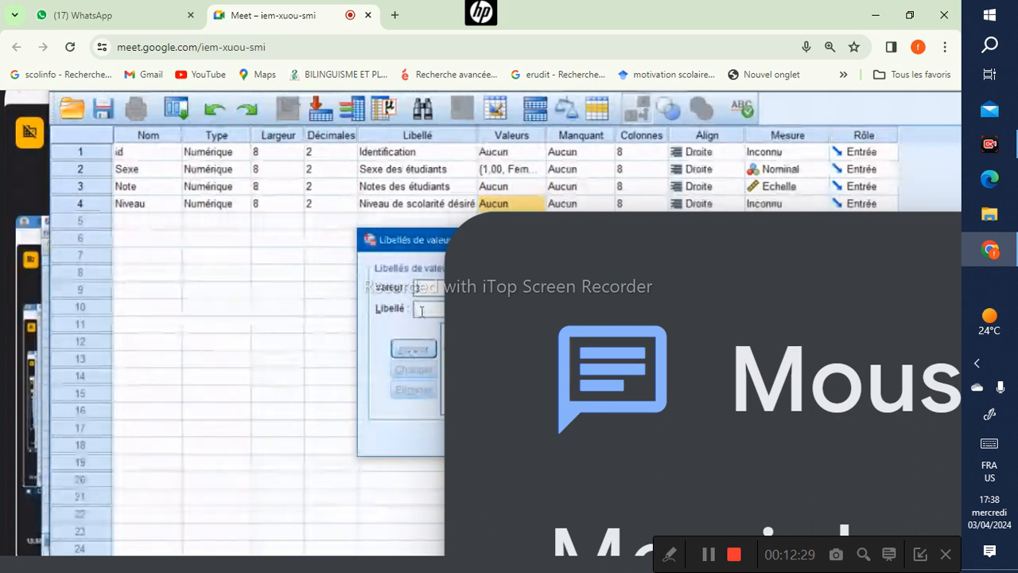
type("Doctorat")
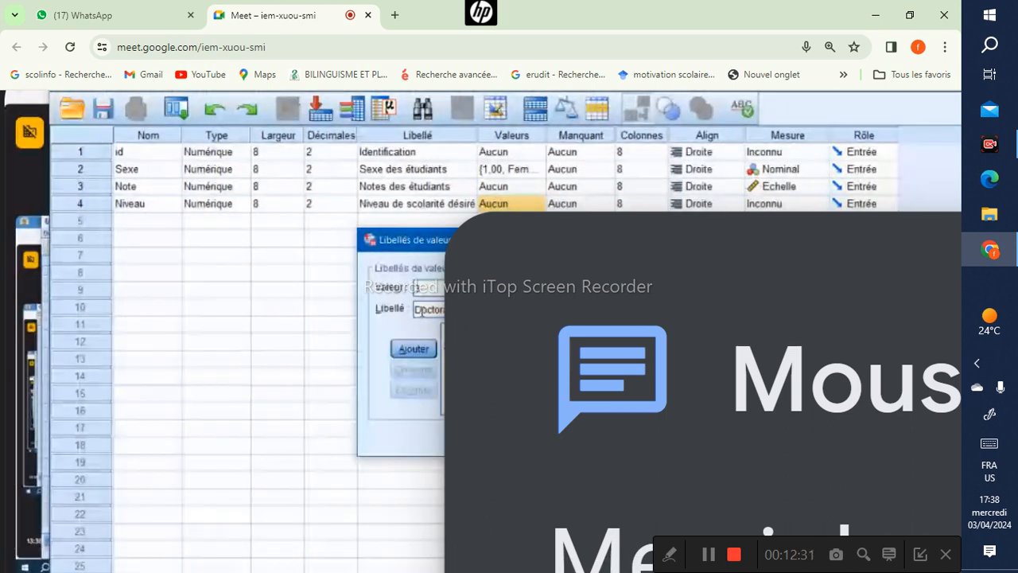
left_click(423, 351)
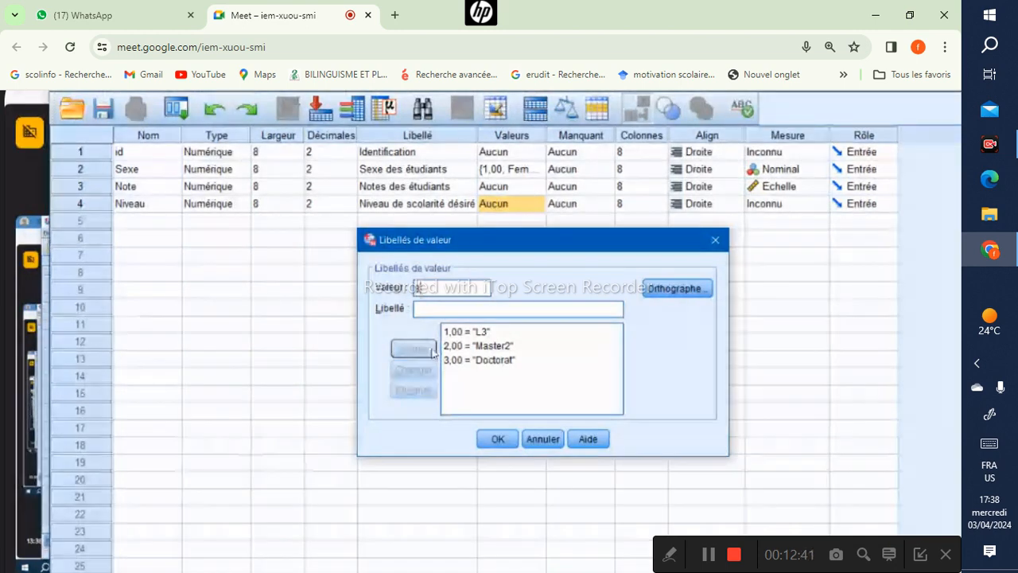
Add the value label 8 = "NSP" for Niveau and accept the value labels.
left_click(446, 311)
type("NSP")
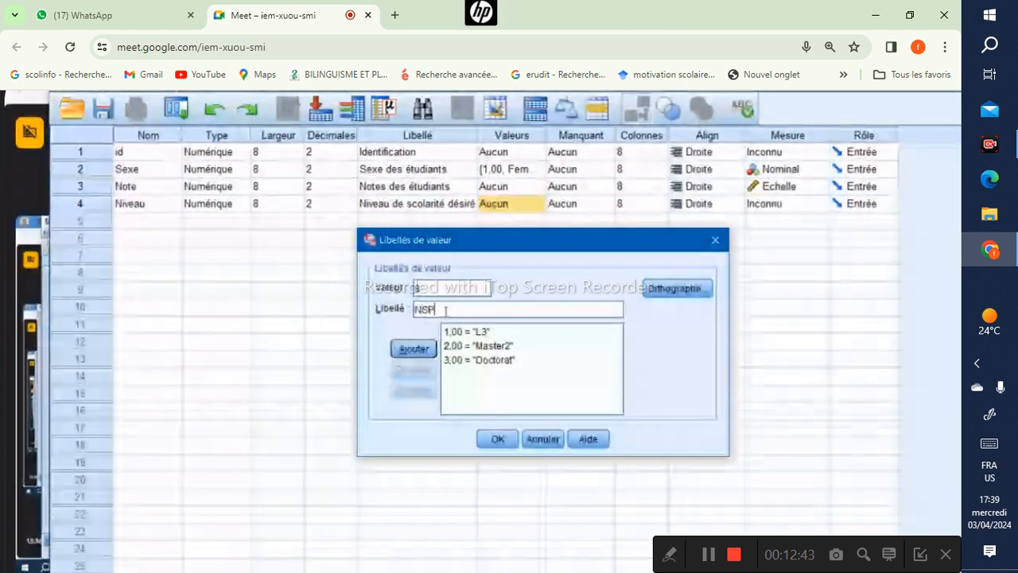
left_click(415, 349)
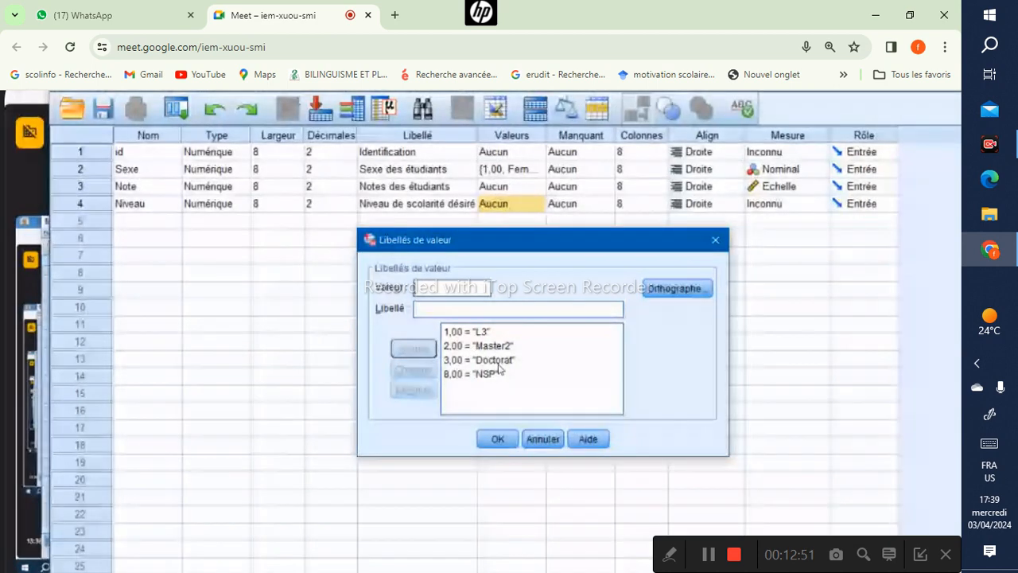
left_click(455, 374)
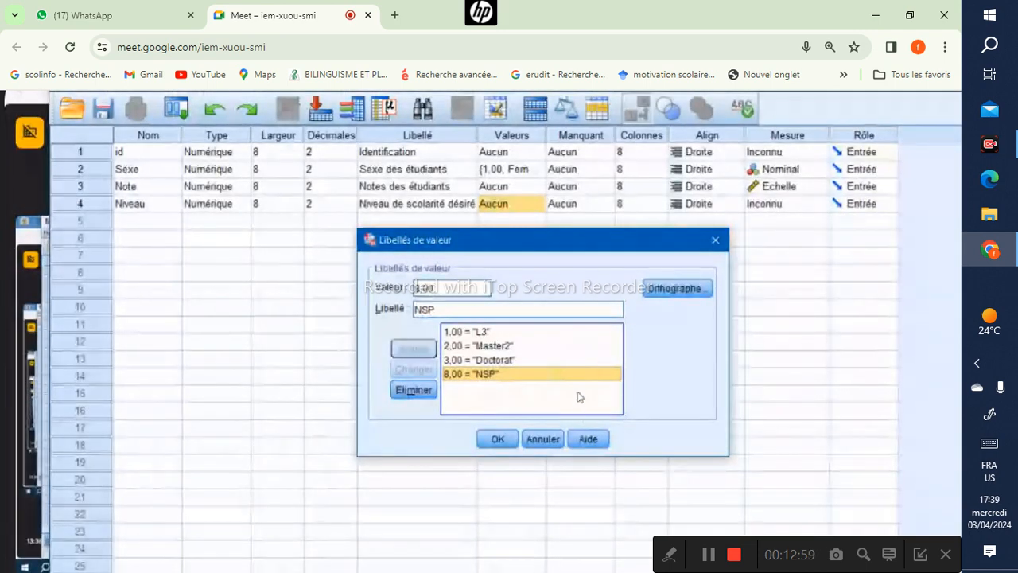
left_click(501, 440)
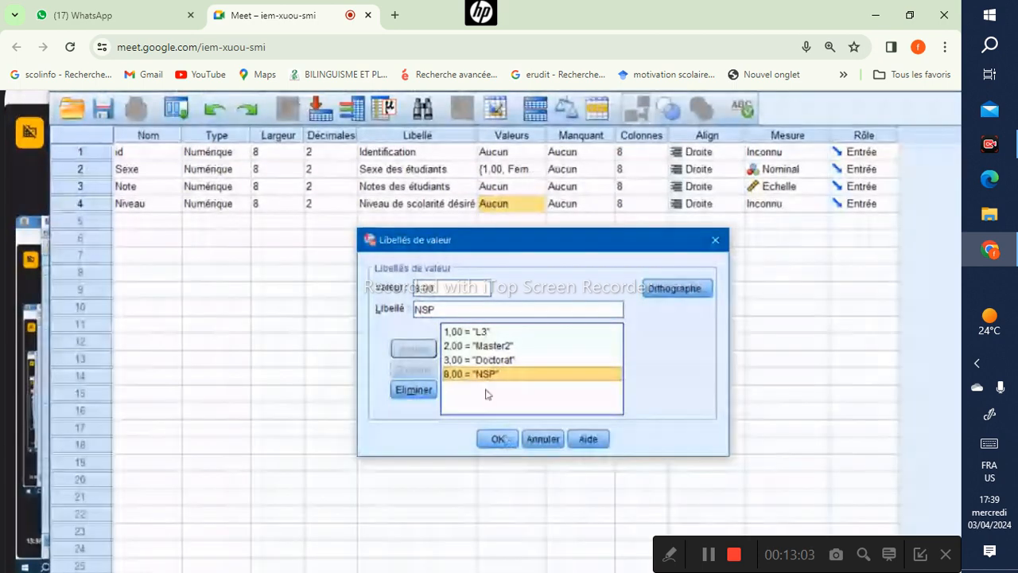
left_click(499, 440)
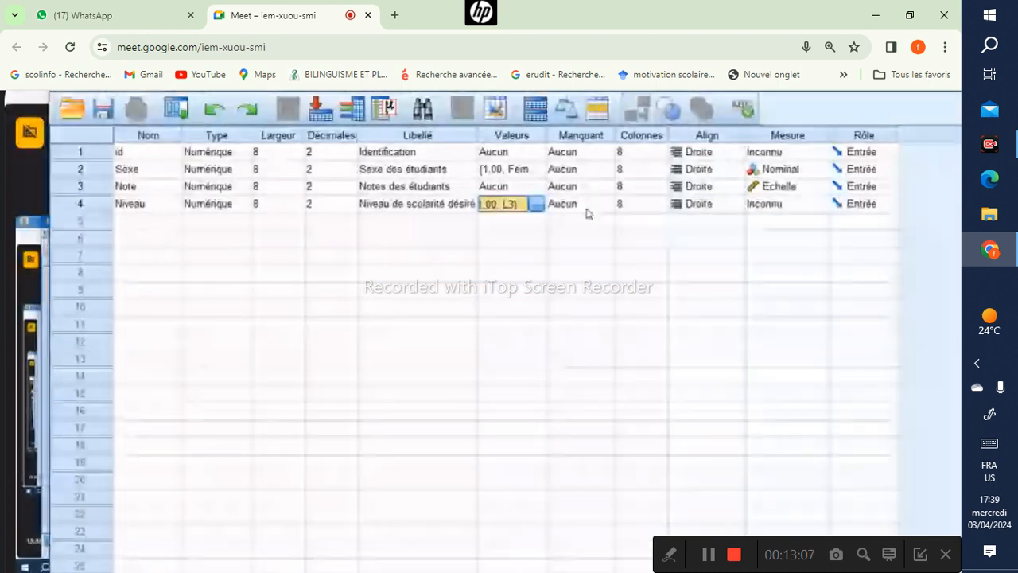
Select the missing-values (Manquant) setting of the Niveau variable.
left_click(597, 140)
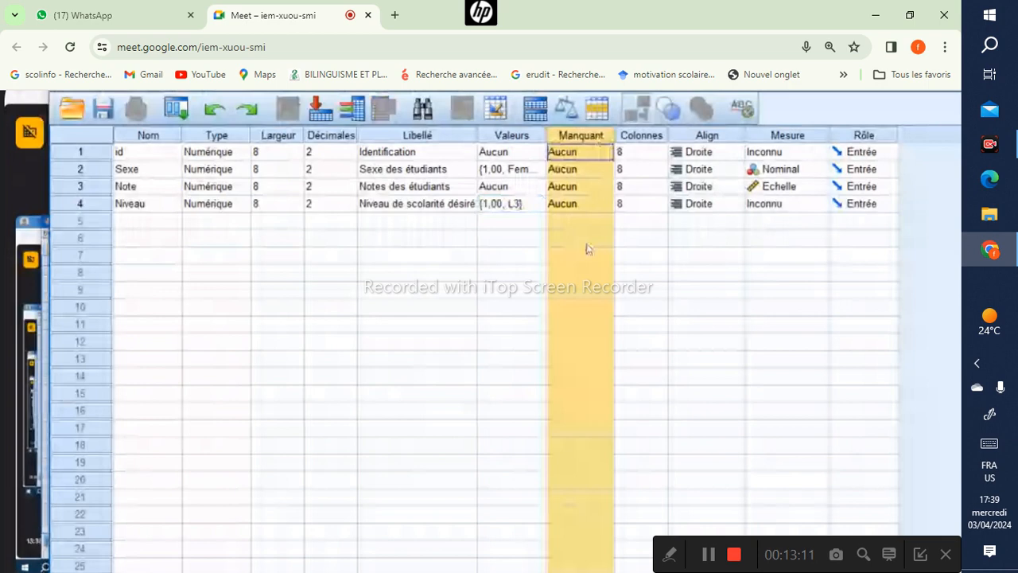
left_click(80, 206)
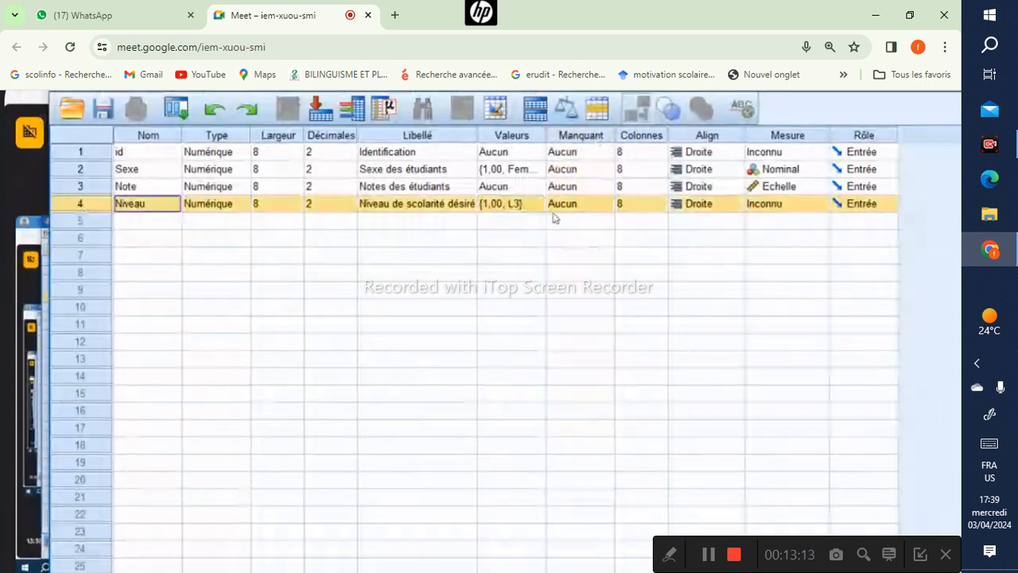
left_click(590, 207)
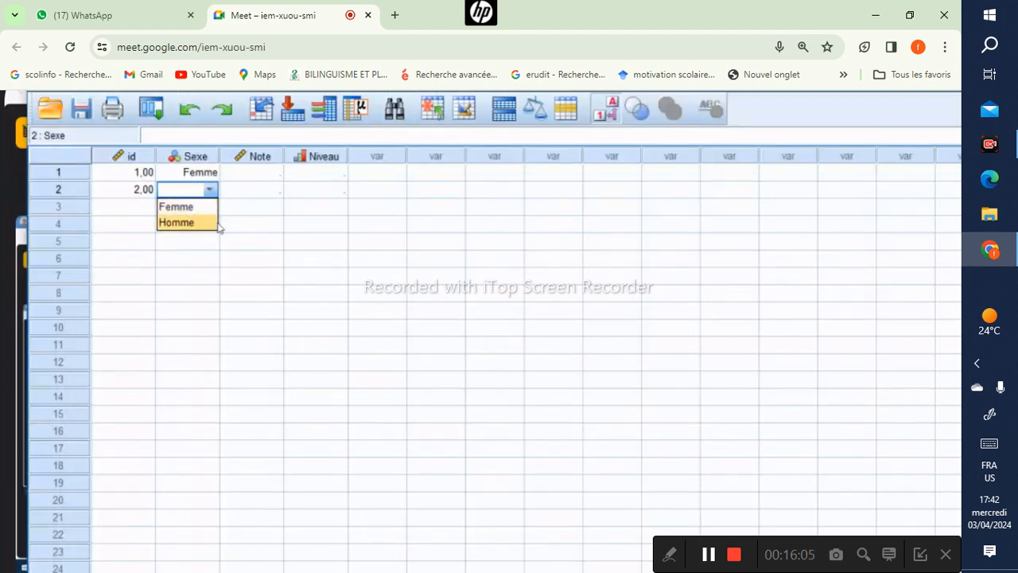
Set Sexe to Homme for case 2 and enter the Note values 13 for case 1 and 12 for case 2.
left_click(213, 228)
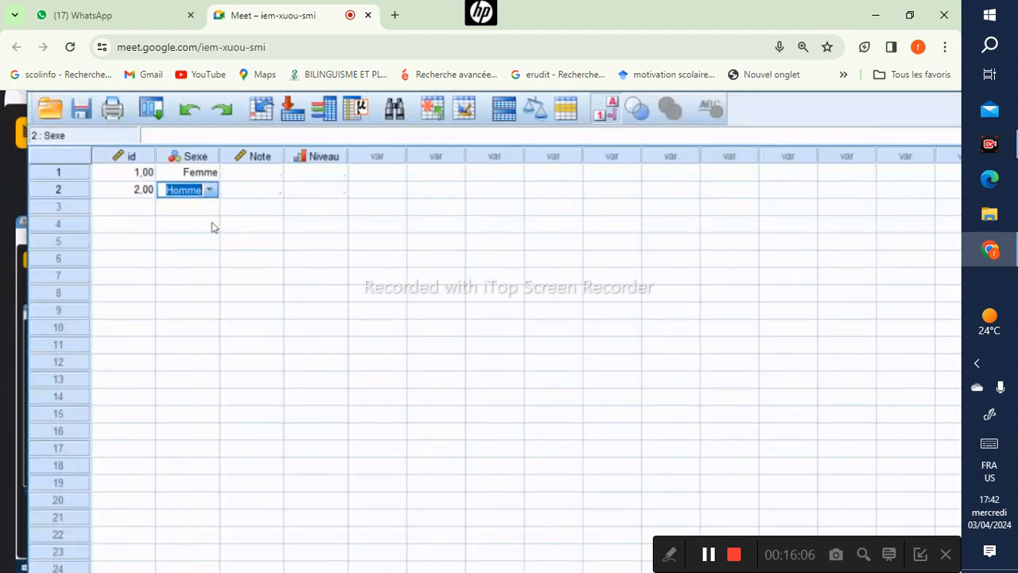
left_click(264, 173)
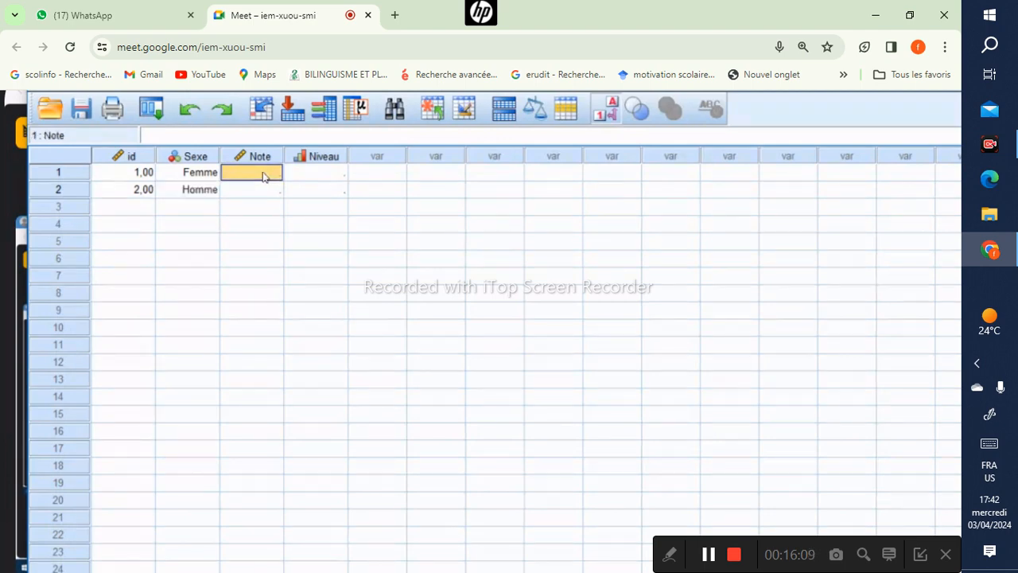
double_click(272, 174)
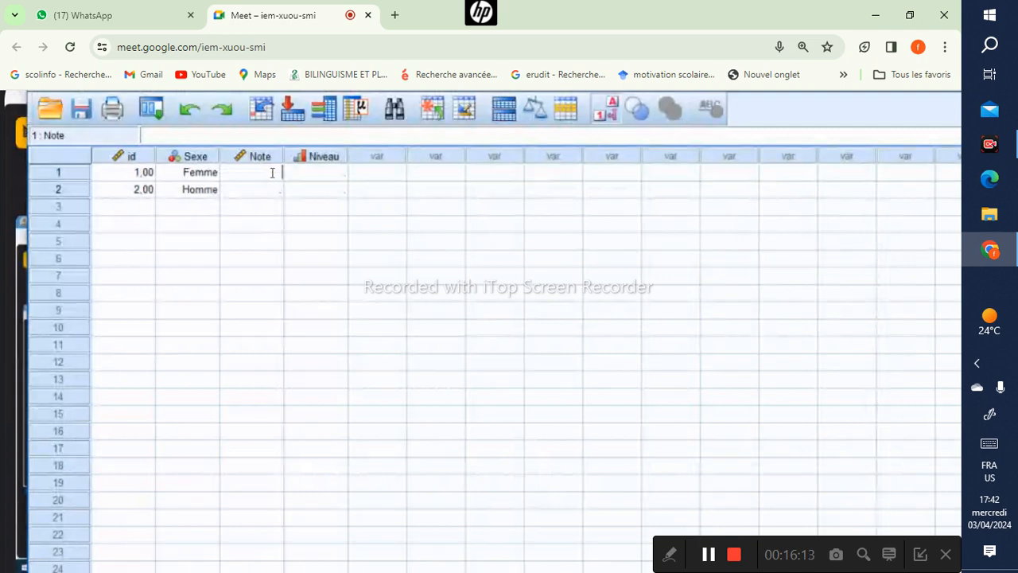
left_click(266, 191)
left_click(265, 174)
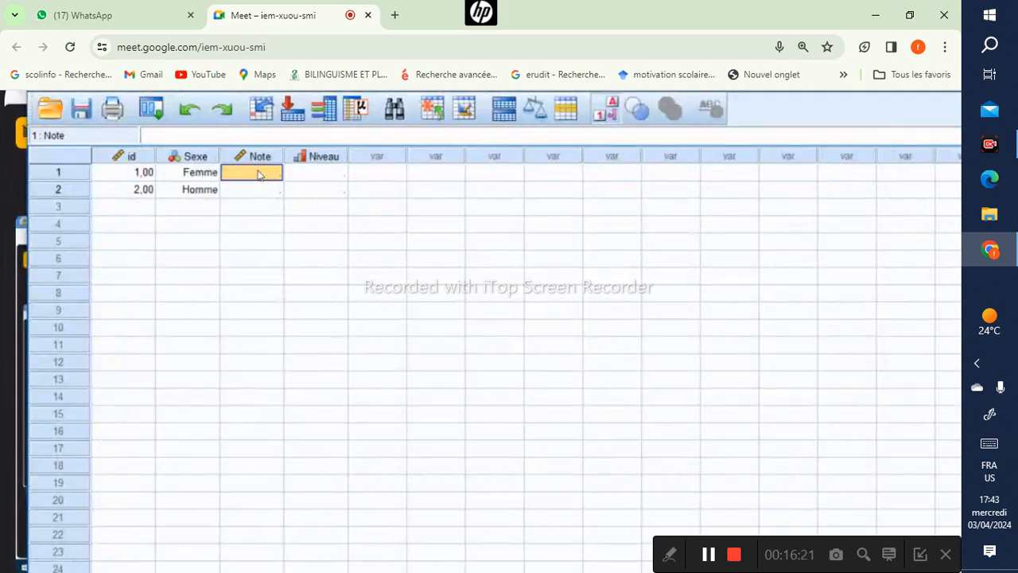
type("13")
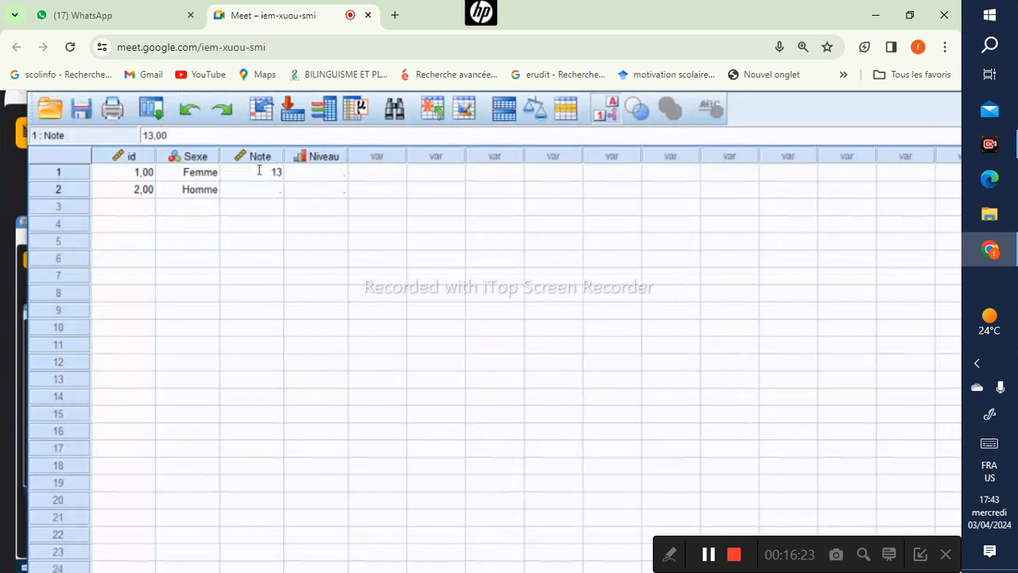
key("Return")
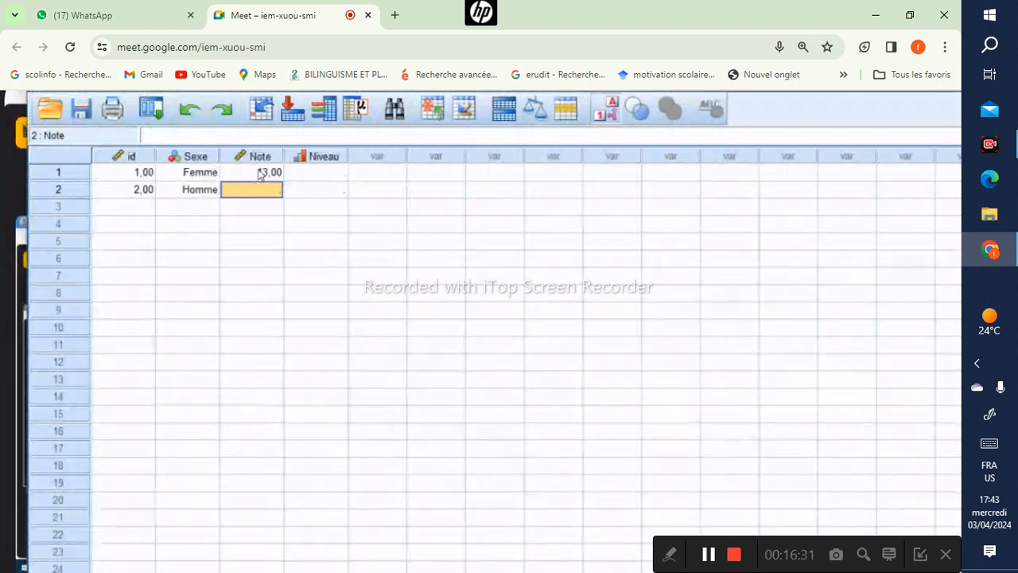
type("12")
Open the choice of Niveau values for case 1.
left_click(342, 174)
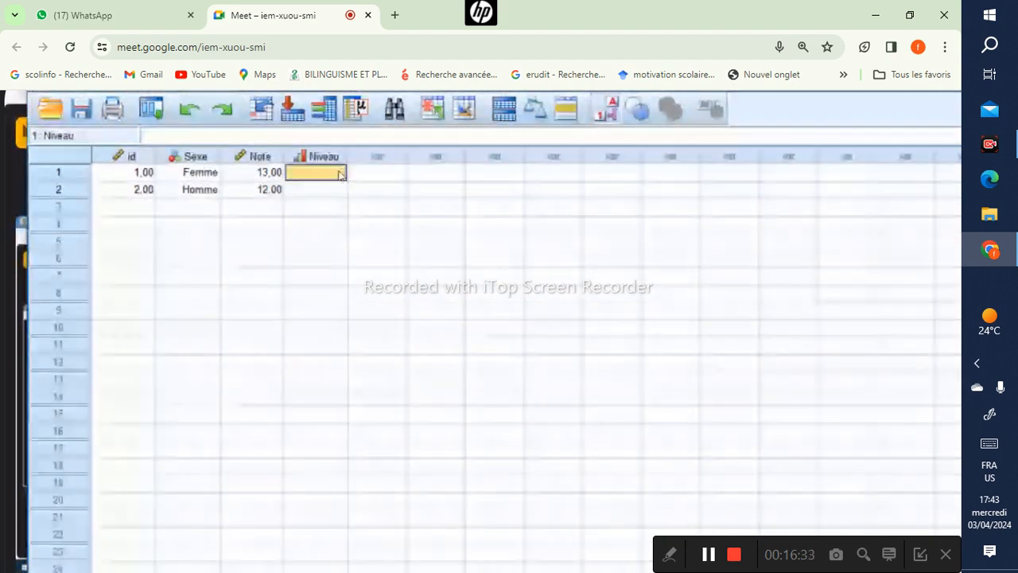
left_click(342, 175)
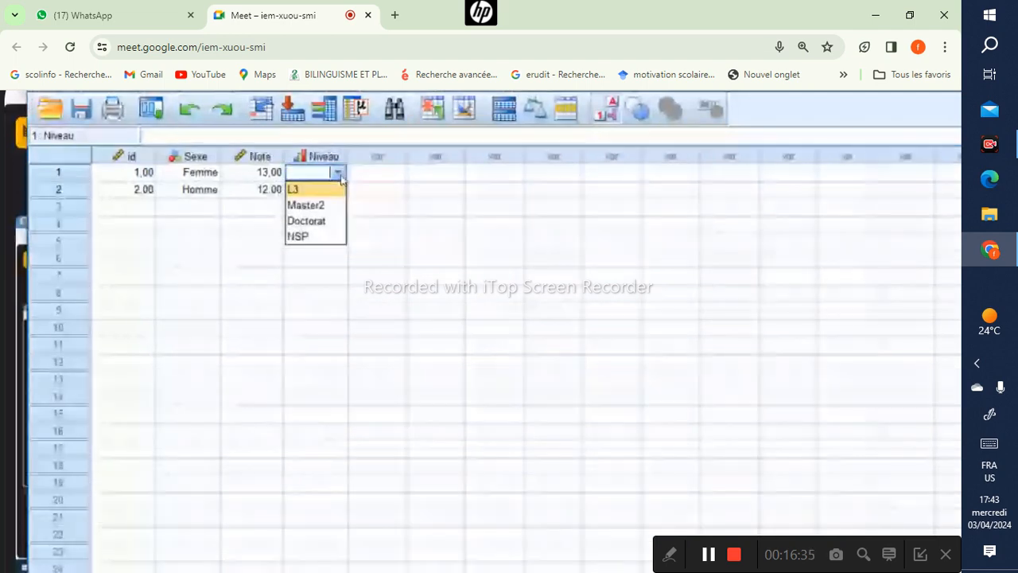